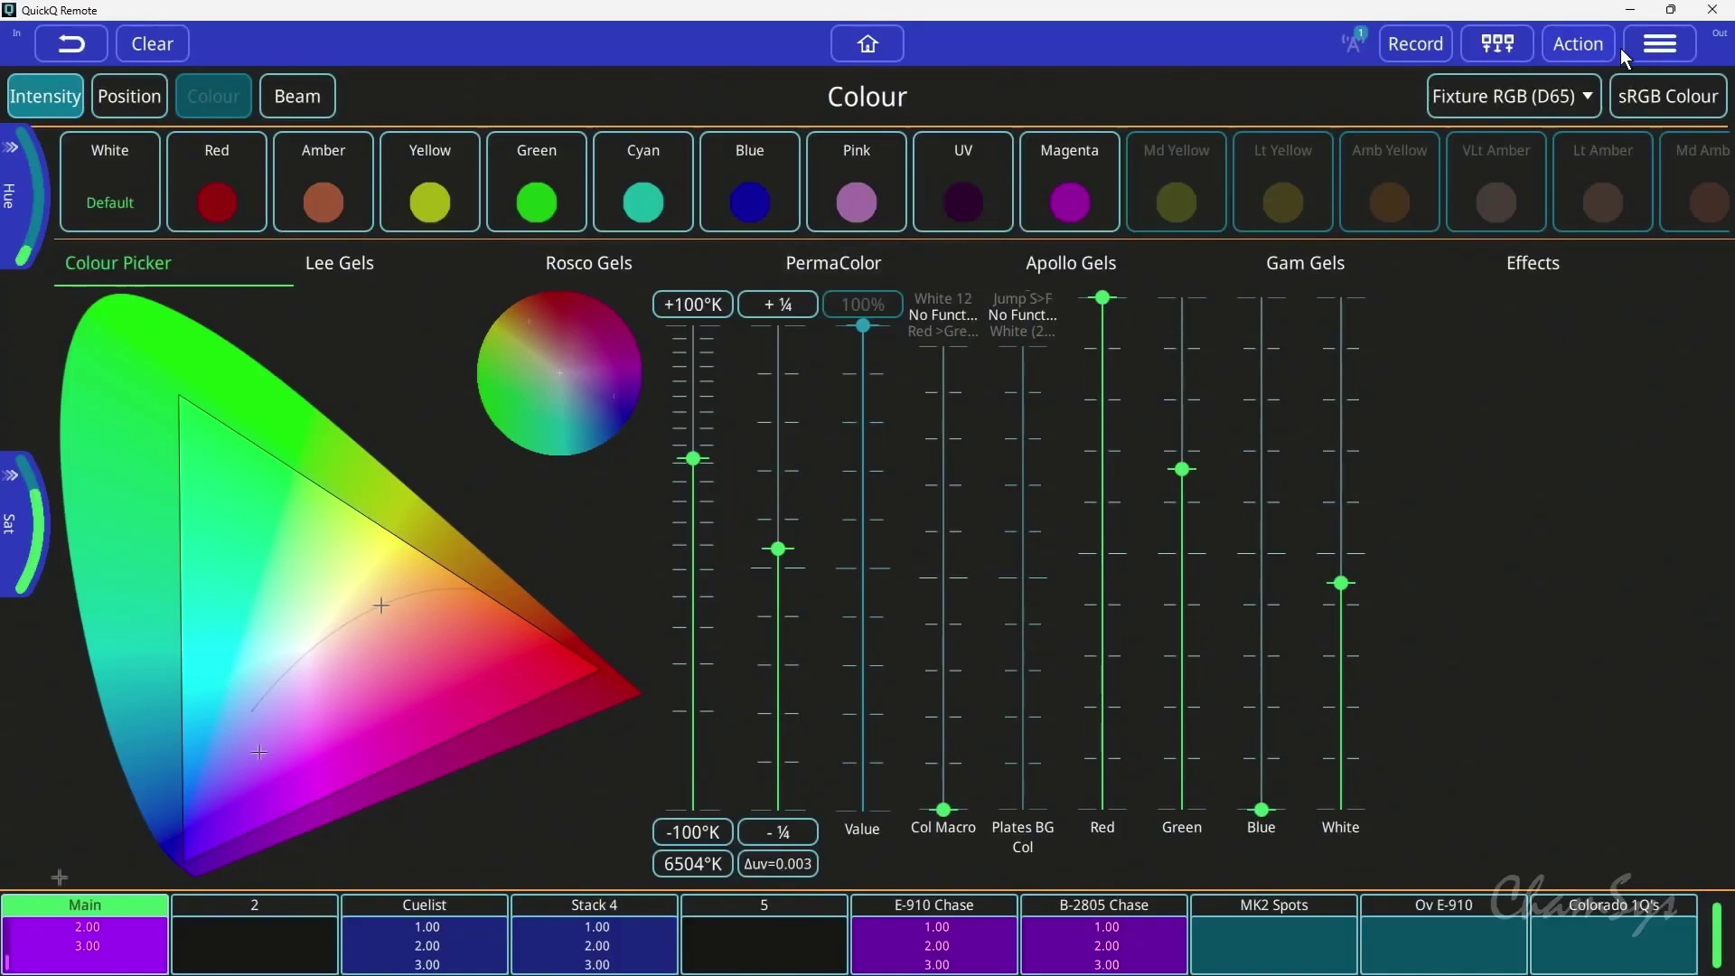
Open the Network Devices page from the main menu
{"action": "left_click", "coordinate": [1654, 47]}
{"action": "left_click", "coordinate": [1653, 334]}
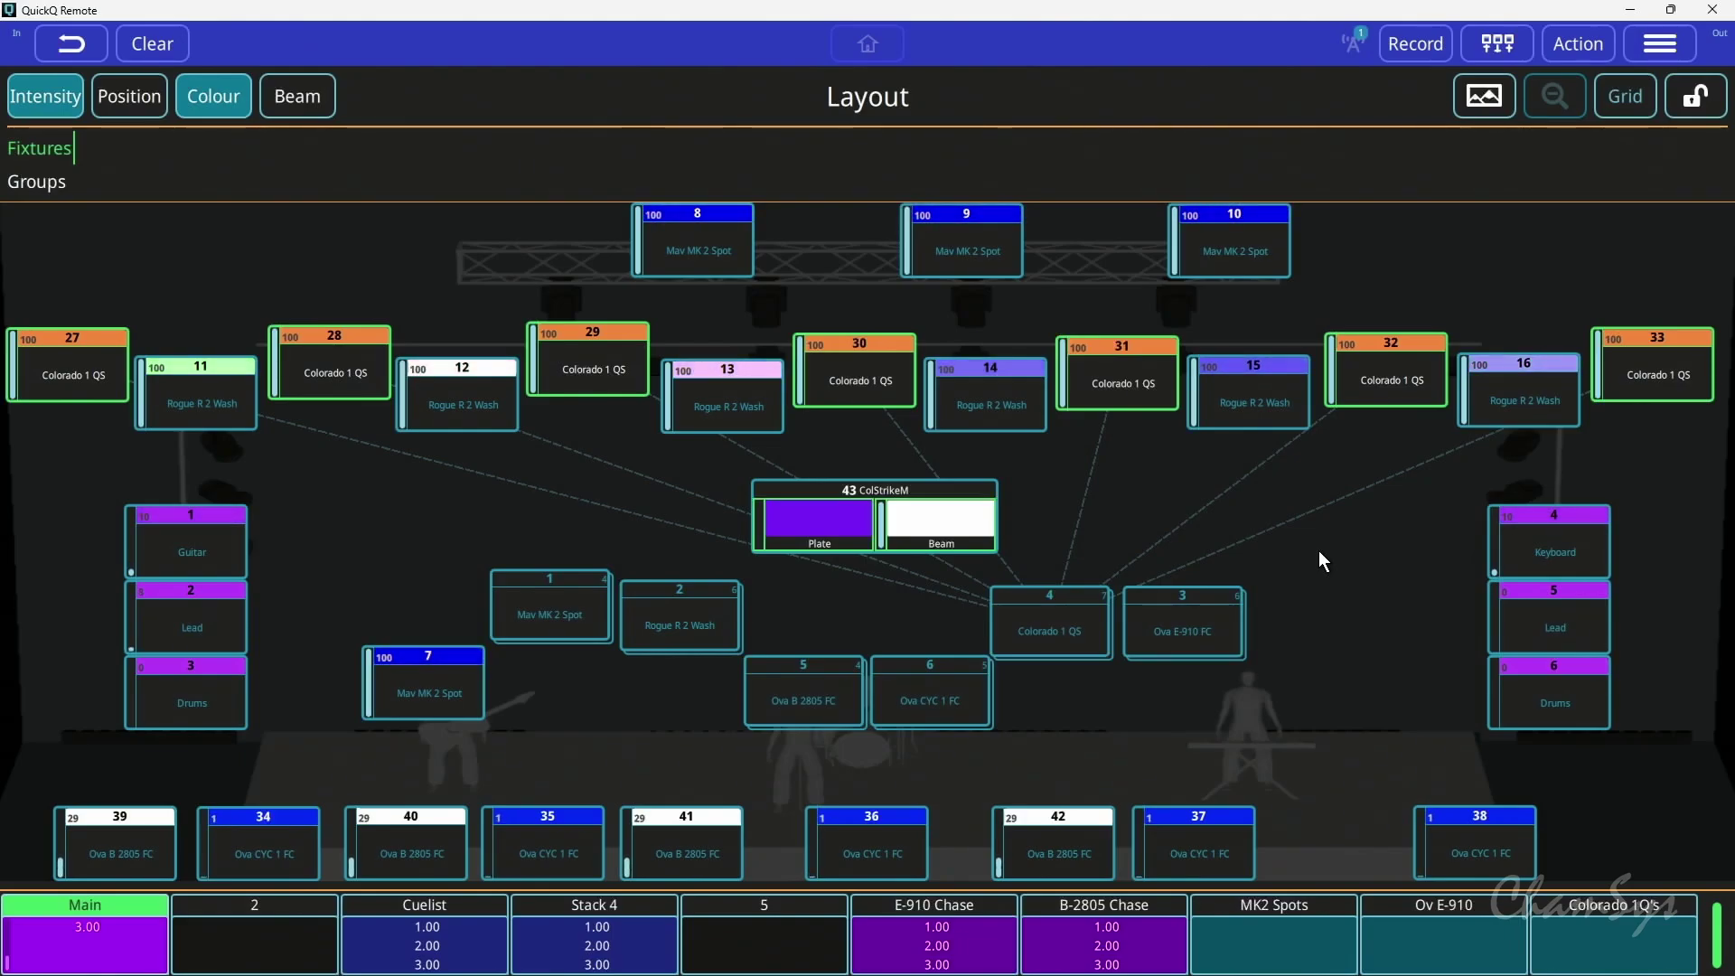
Select Mav MK 2 Spots 8 and 9, then nudge spot 10's tile slightly lower on the truss
{"action": "left_click", "coordinate": [708, 246]}
{"action": "left_click", "coordinate": [945, 235]}
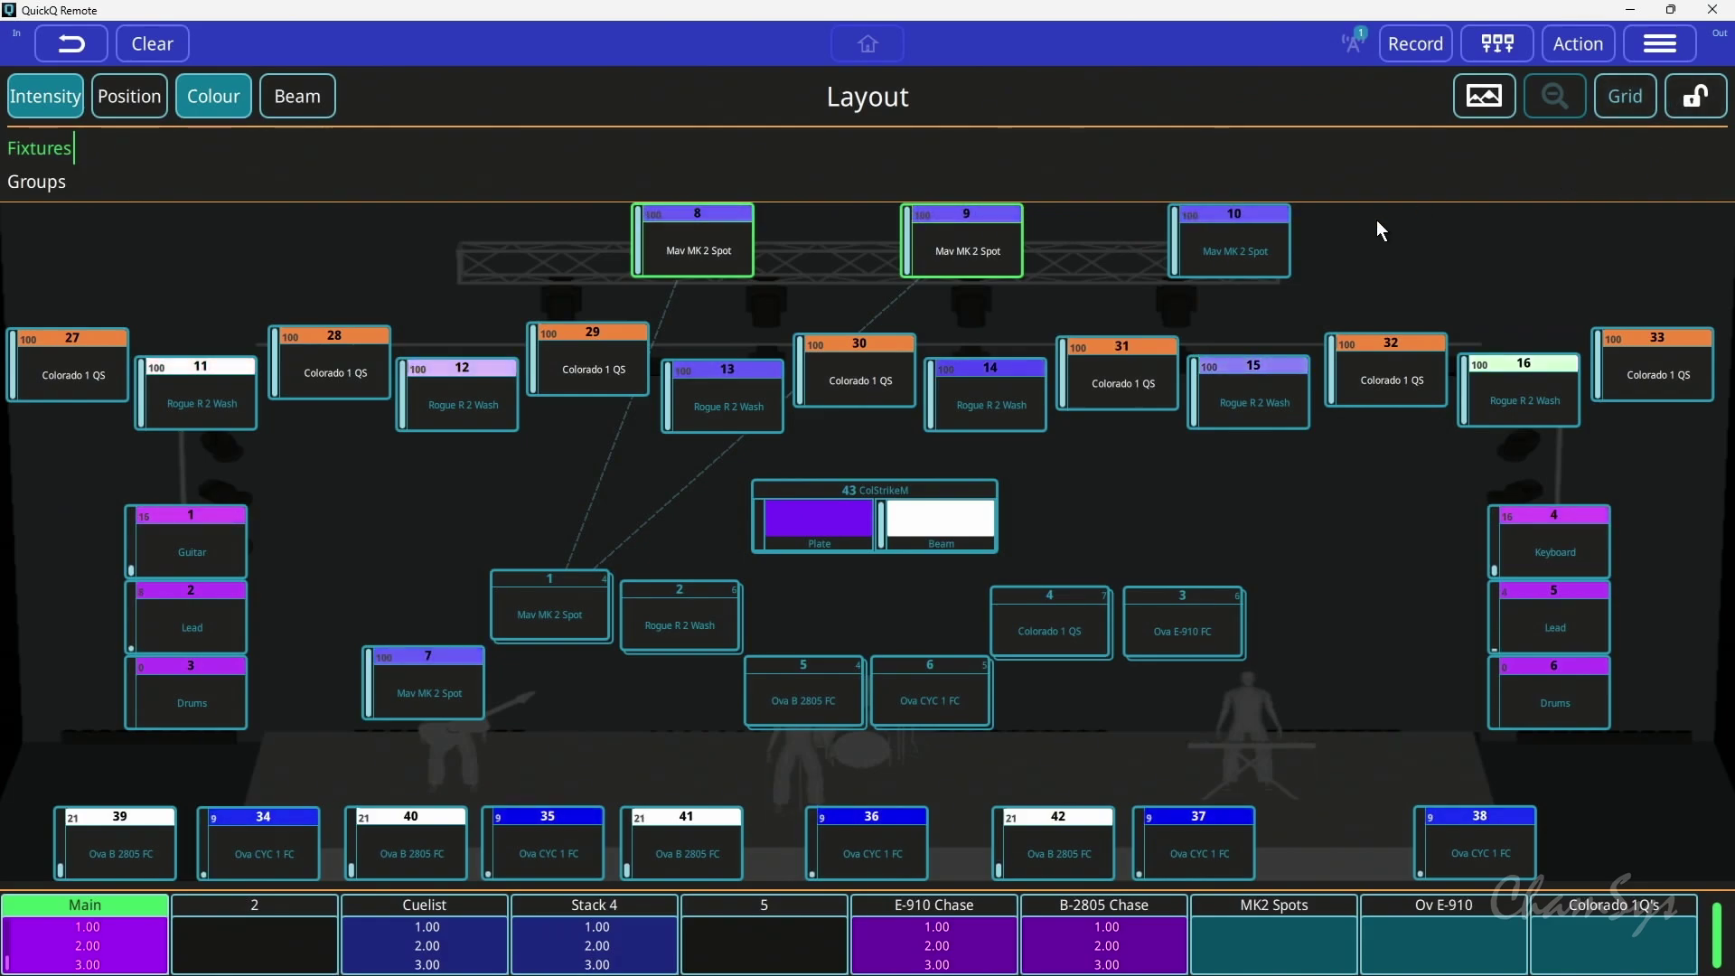
{"action": "left_click_drag", "start_coordinate": [1219, 233], "coordinate": [1000, 239]}
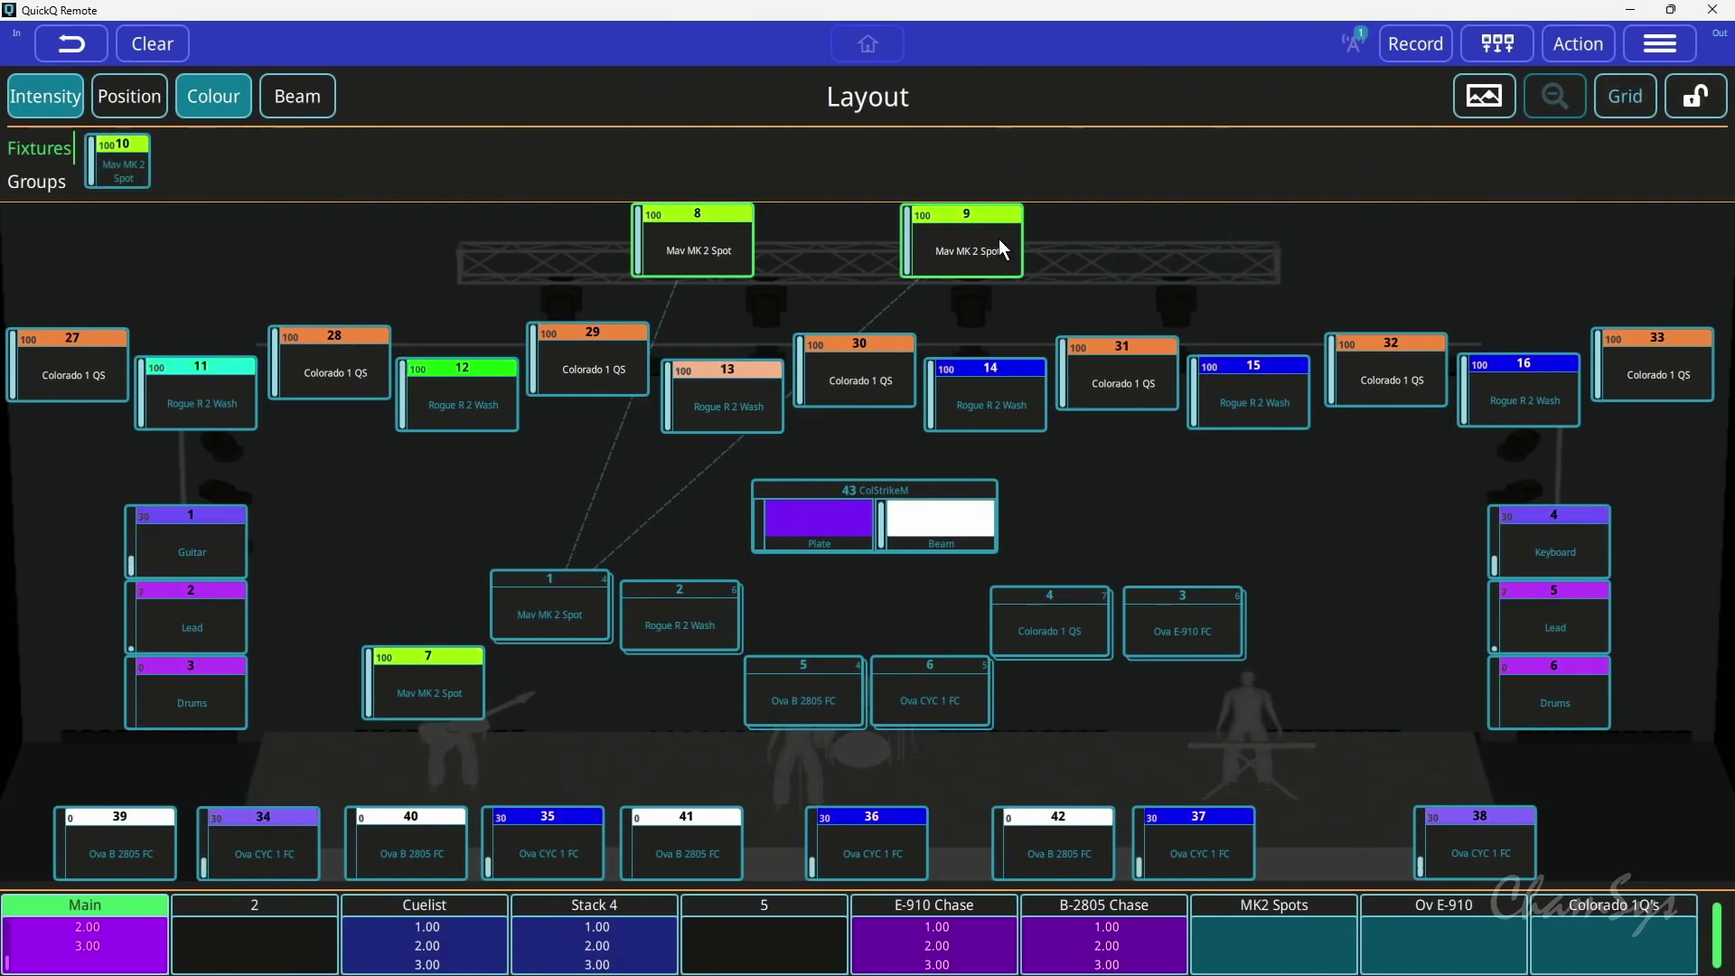
{"action": "left_click_drag", "start_coordinate": [127, 161], "coordinate": [1183, 243]}
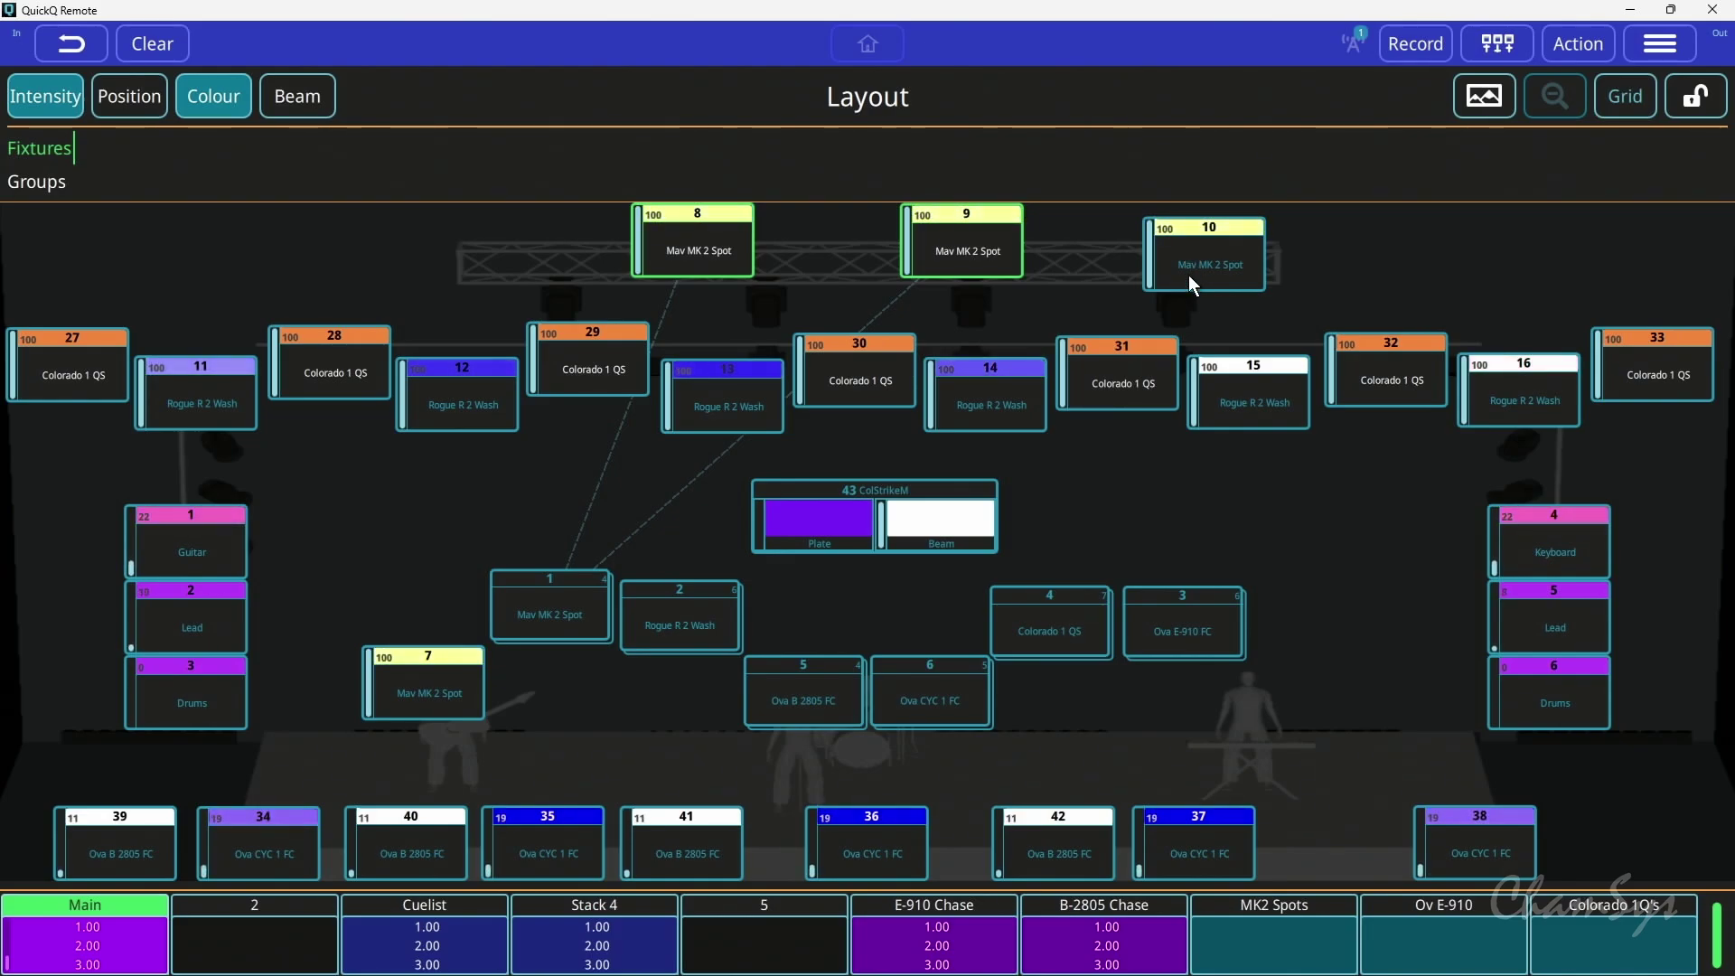
{"action": "left_click", "coordinate": [1673, 105]}
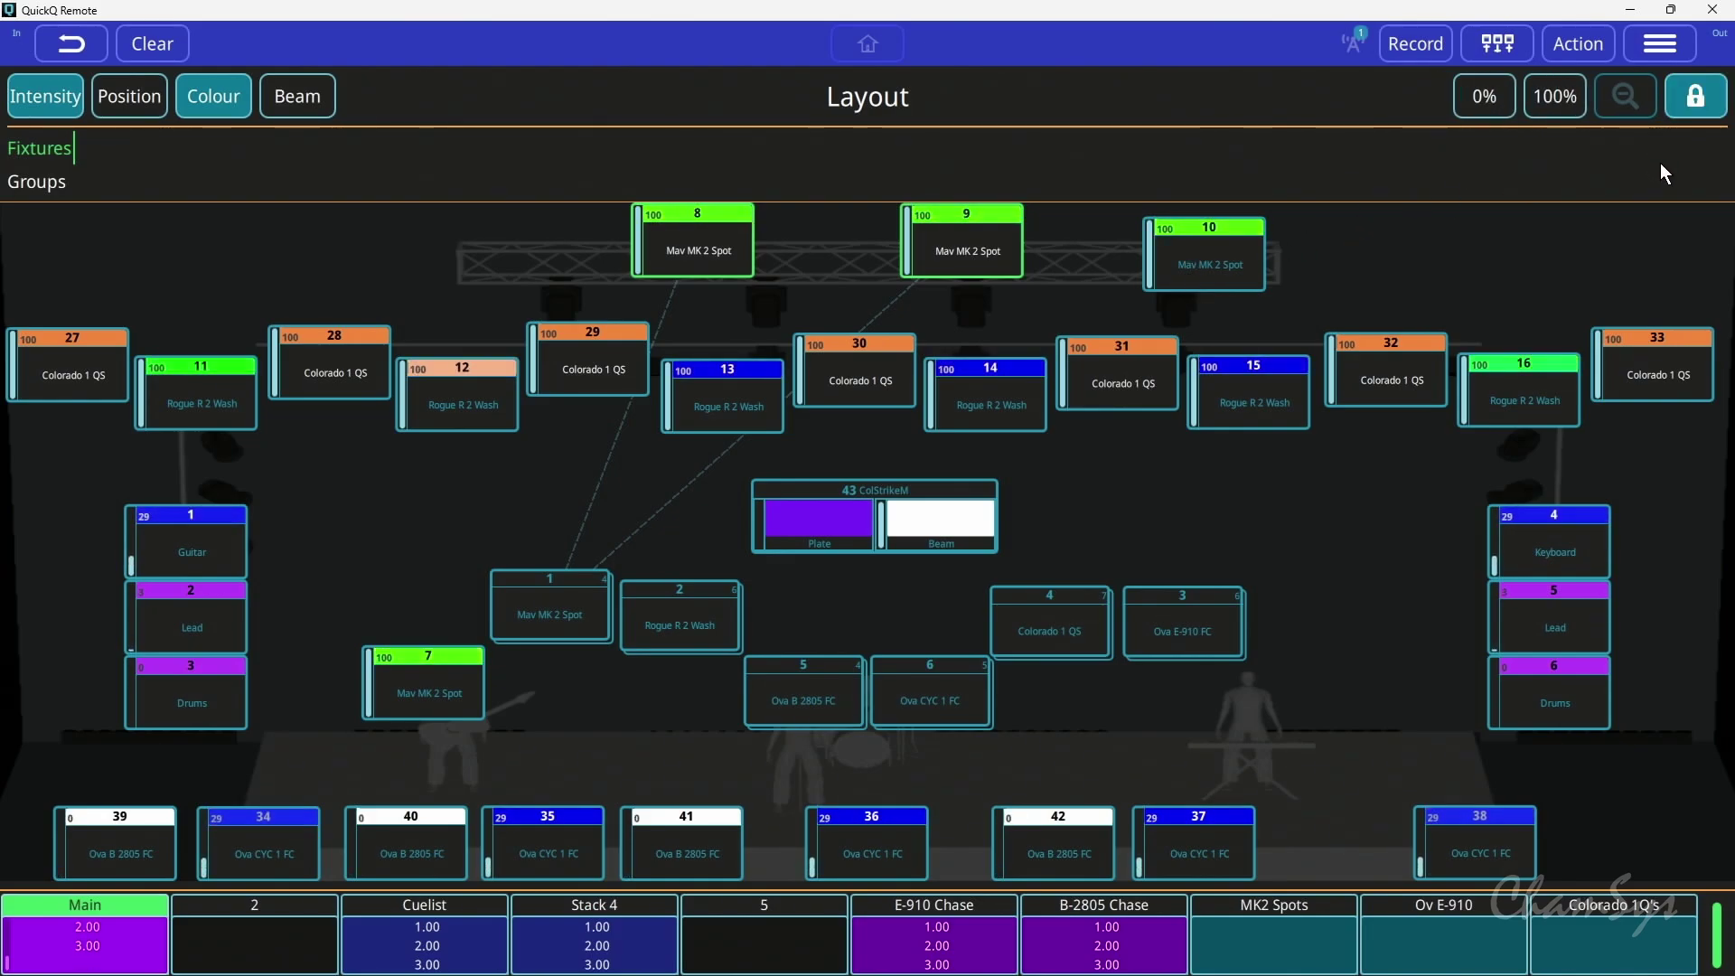
{"action": "left_click", "coordinate": [1688, 106]}
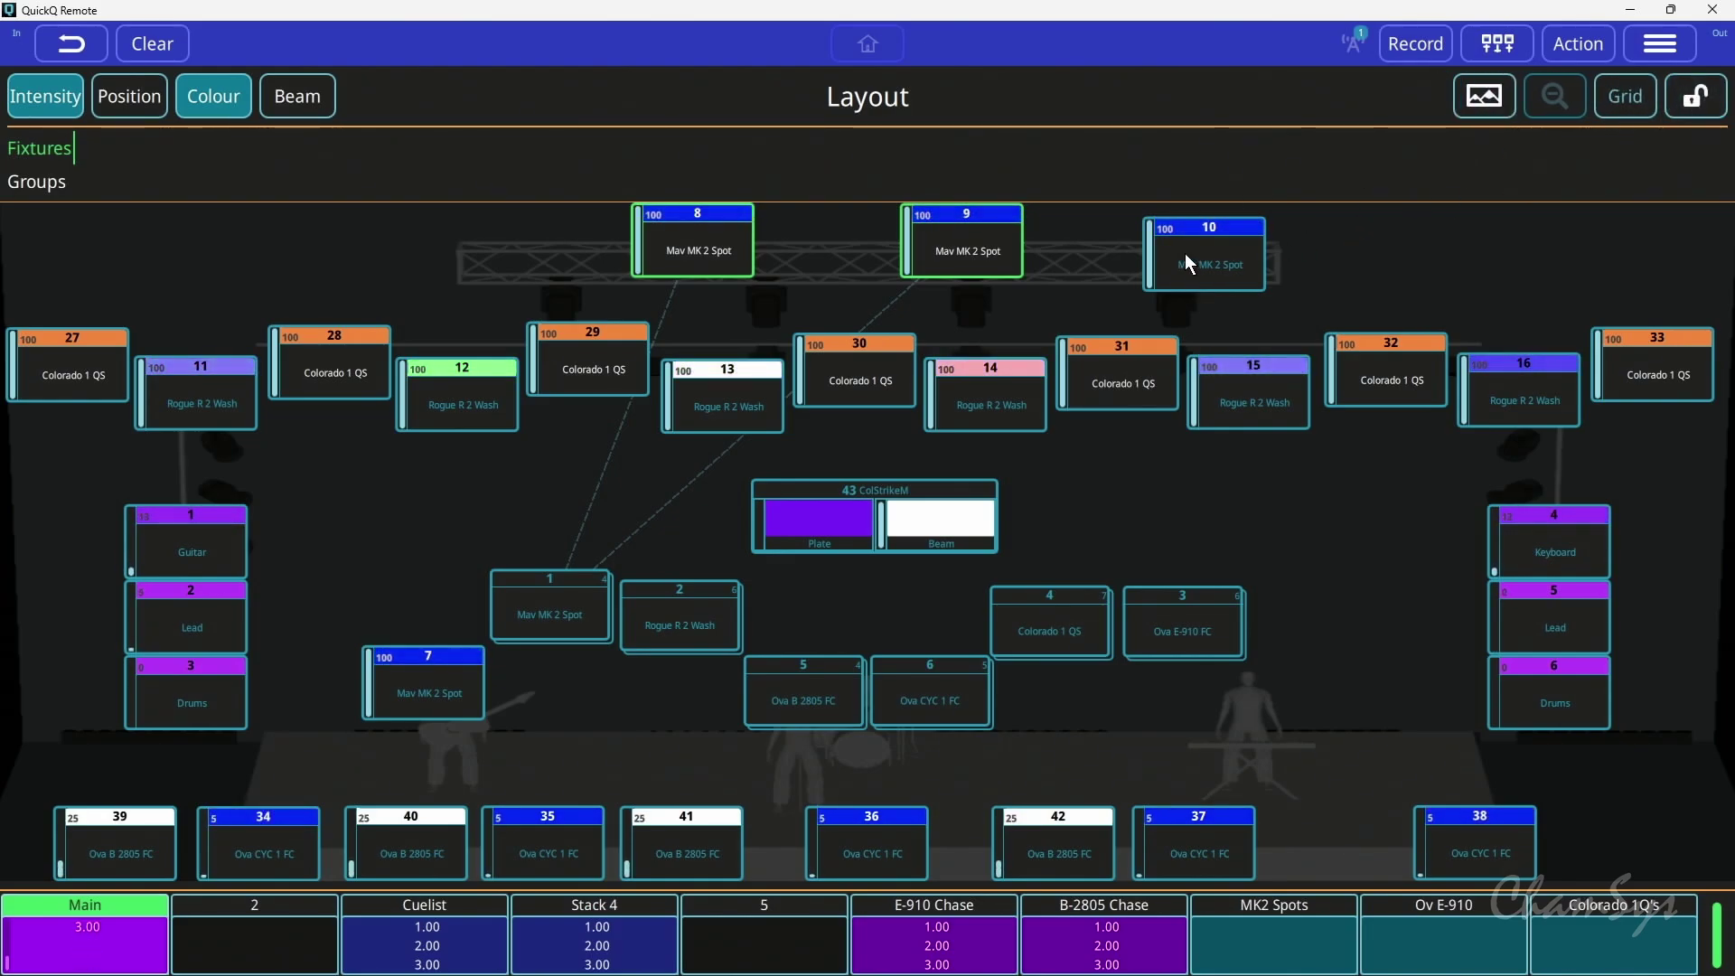
{"action": "left_click_drag", "start_coordinate": [1186, 258], "coordinate": [1227, 274]}
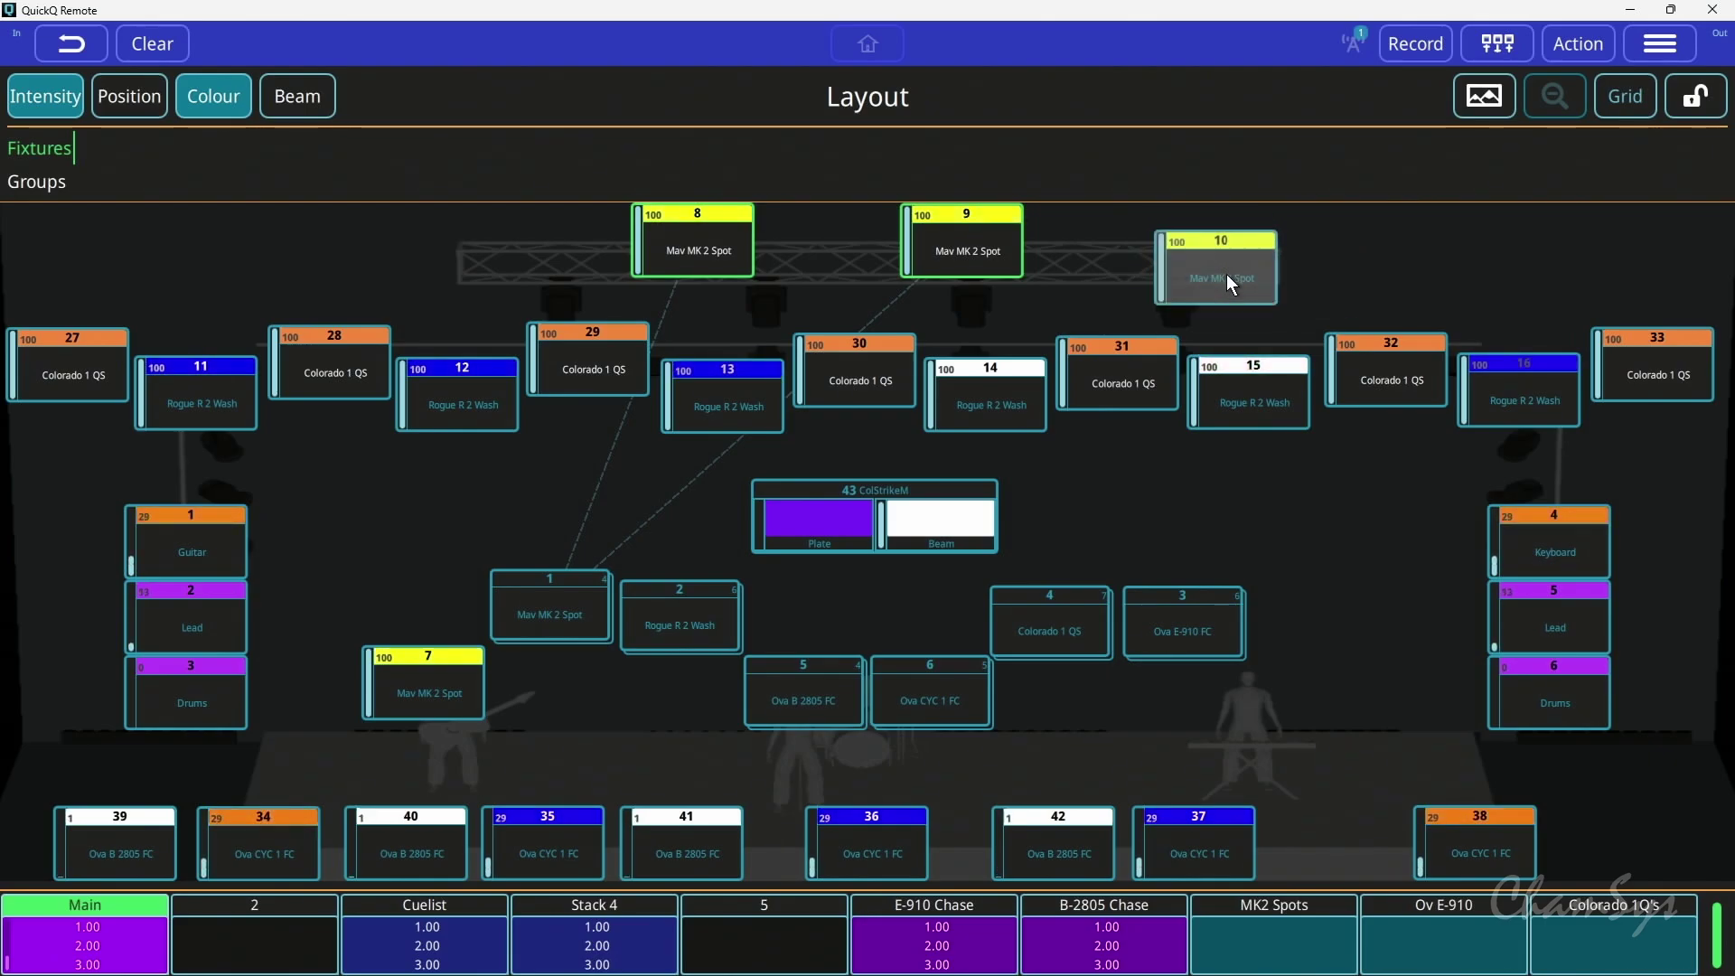
Clear the current stage background image from the layout
{"action": "left_click", "coordinate": [1467, 111]}
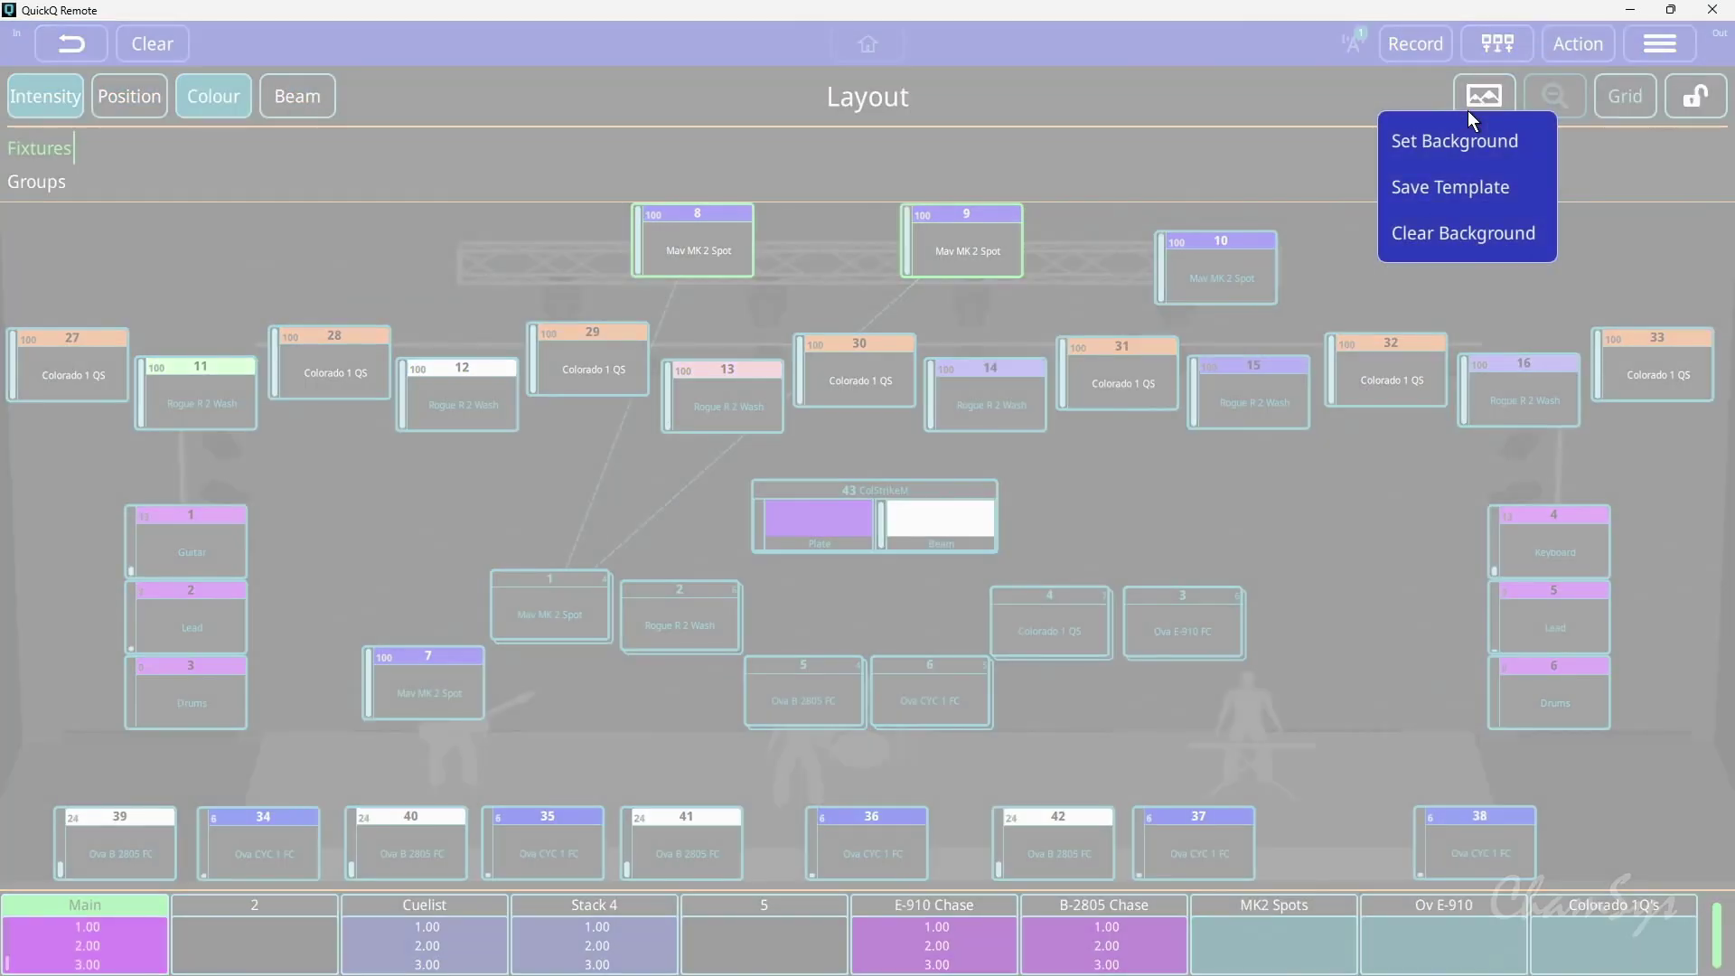
{"action": "left_click", "coordinate": [1482, 221]}
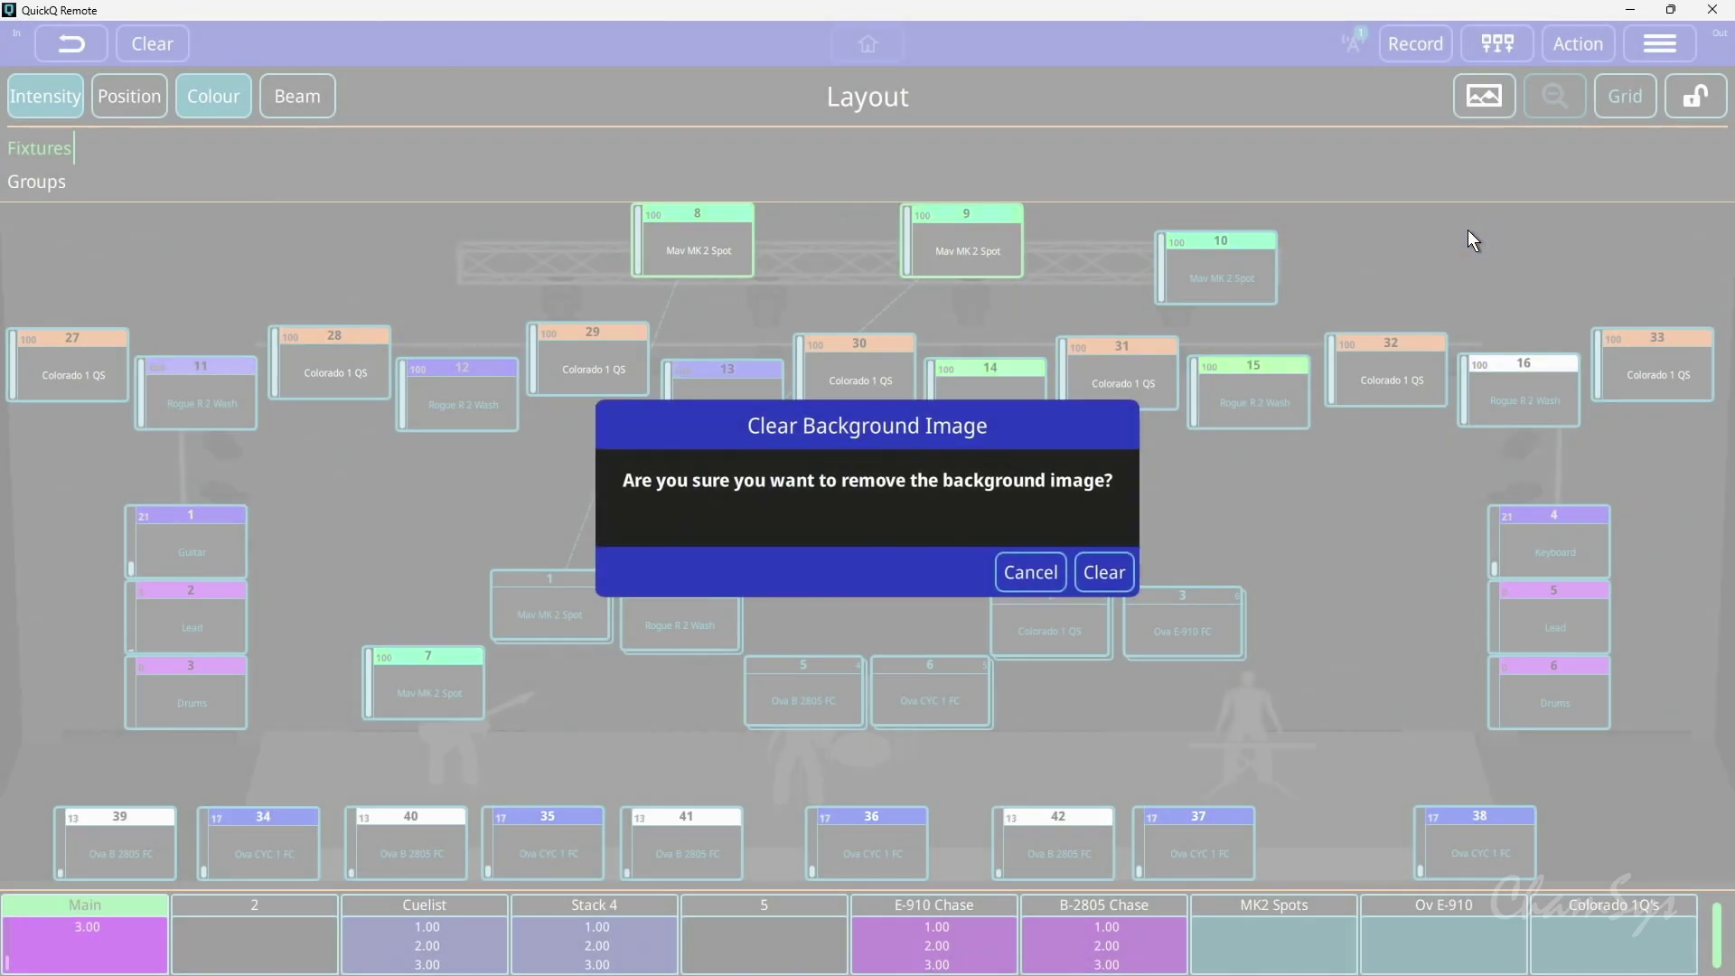
{"action": "left_click", "coordinate": [1101, 571]}
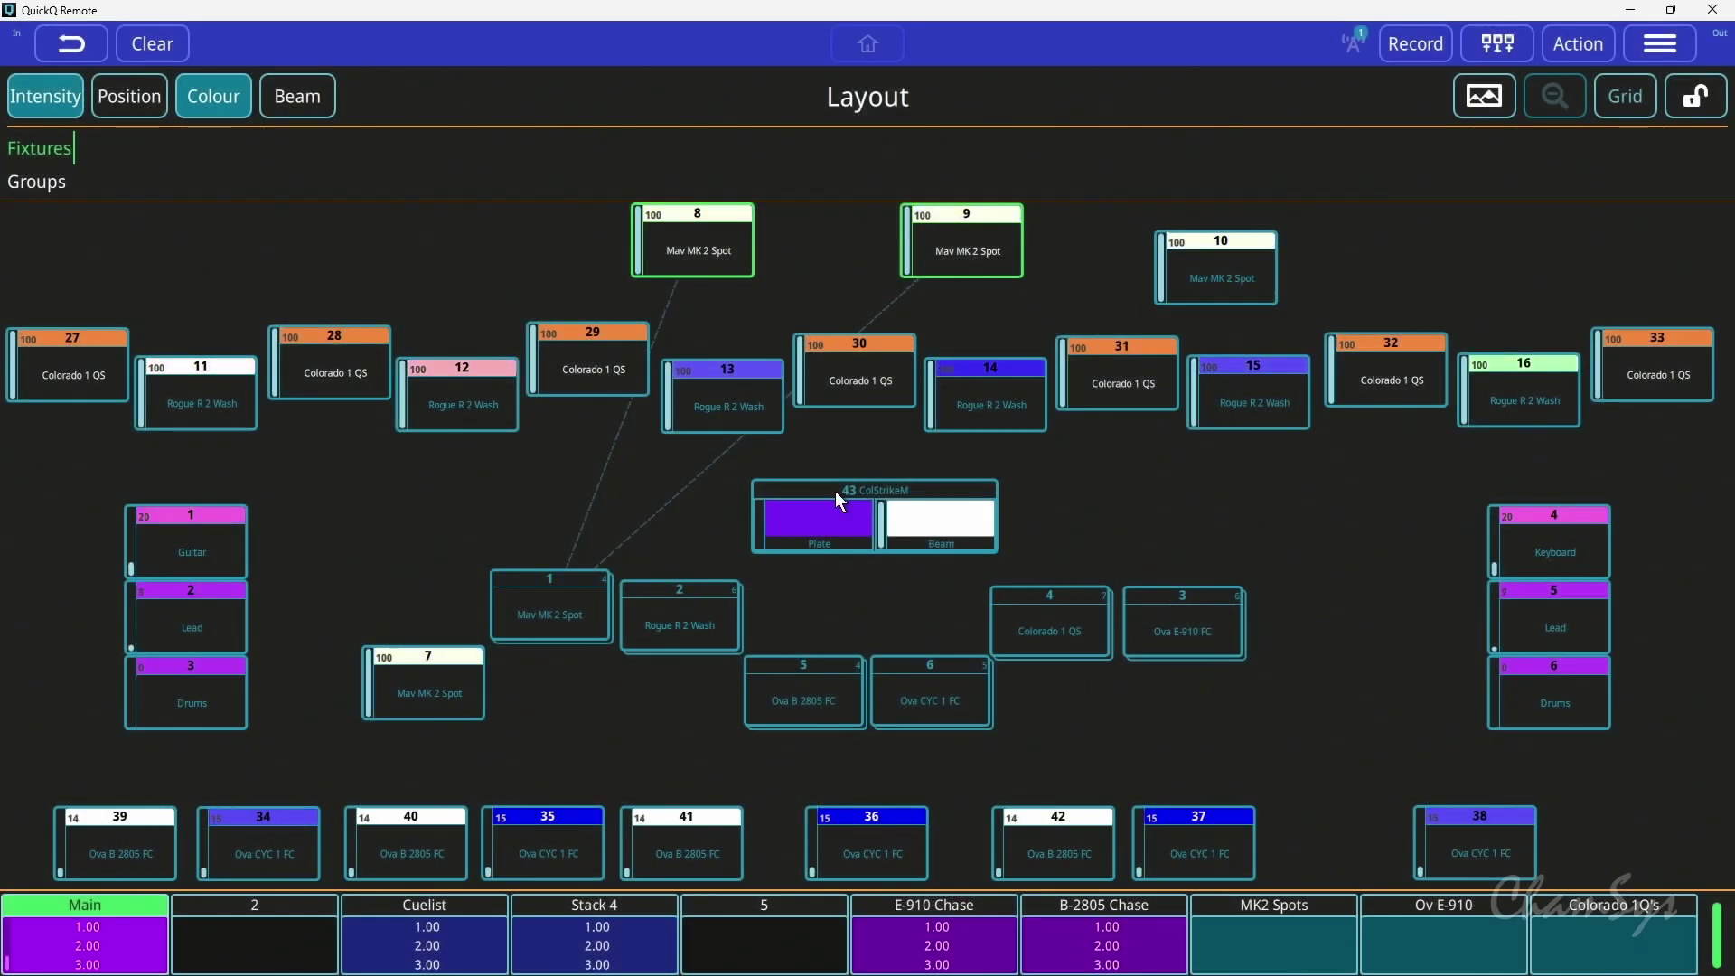
Set Documents > MagicQ > show > bitmaps > ChamSysLogo.png as the layout background
{"action": "left_click", "coordinate": [1486, 97]}
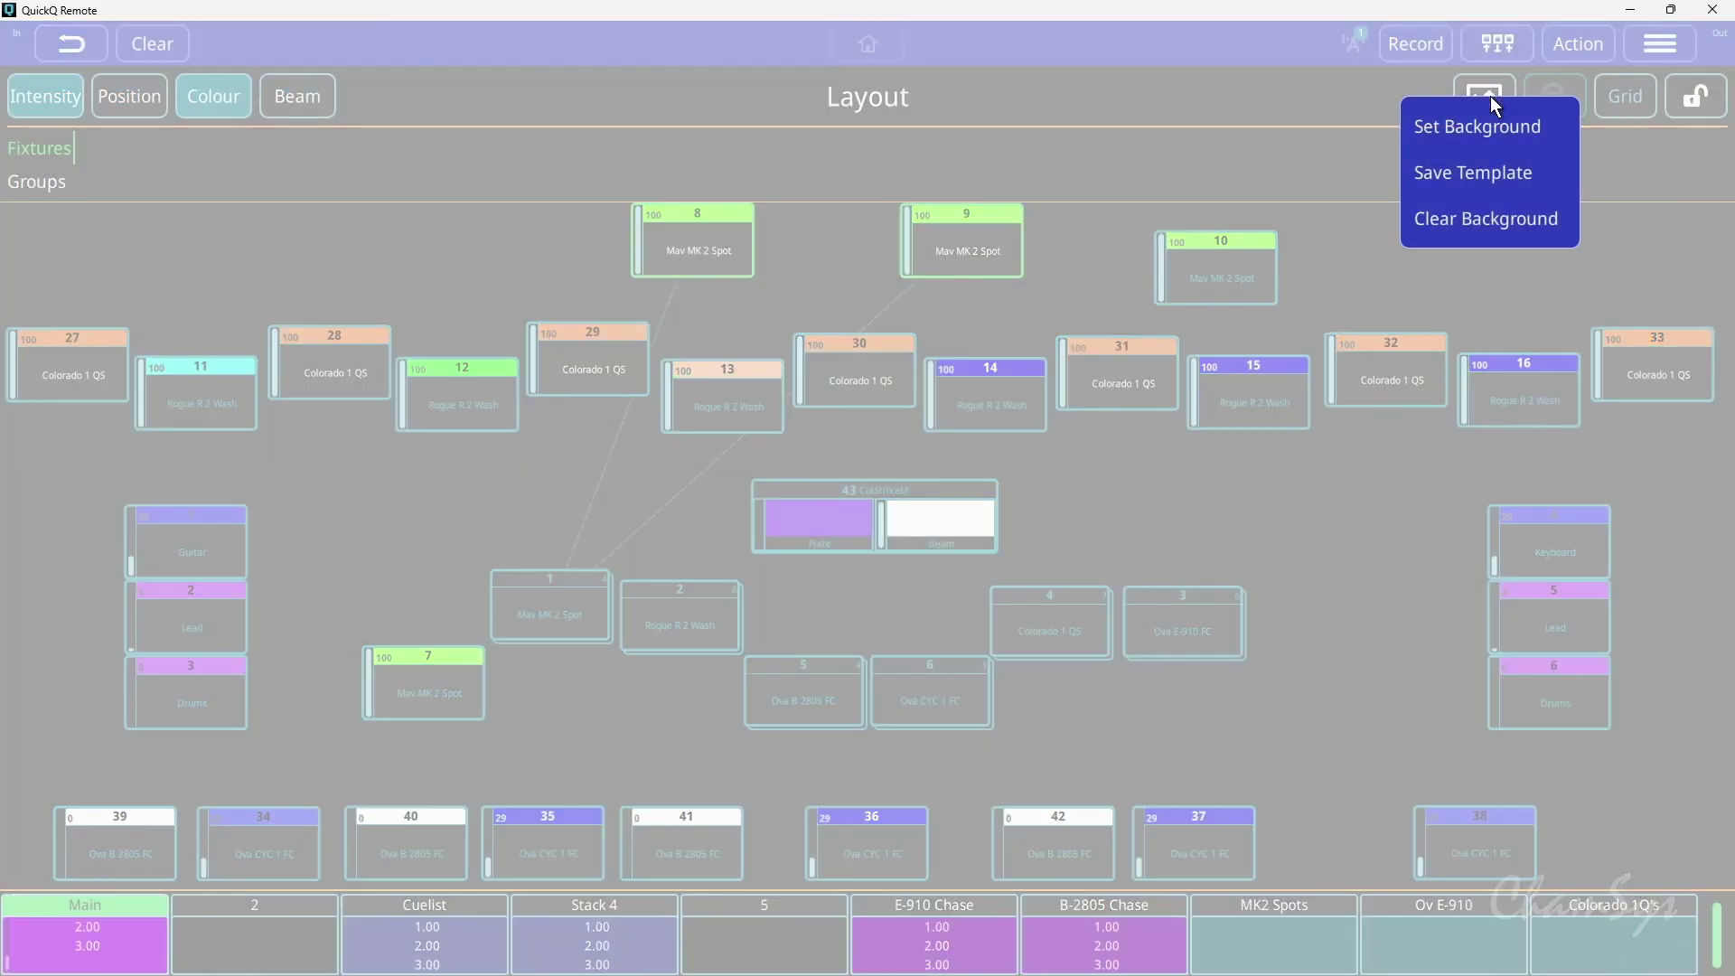
{"action": "left_click", "coordinate": [1474, 122]}
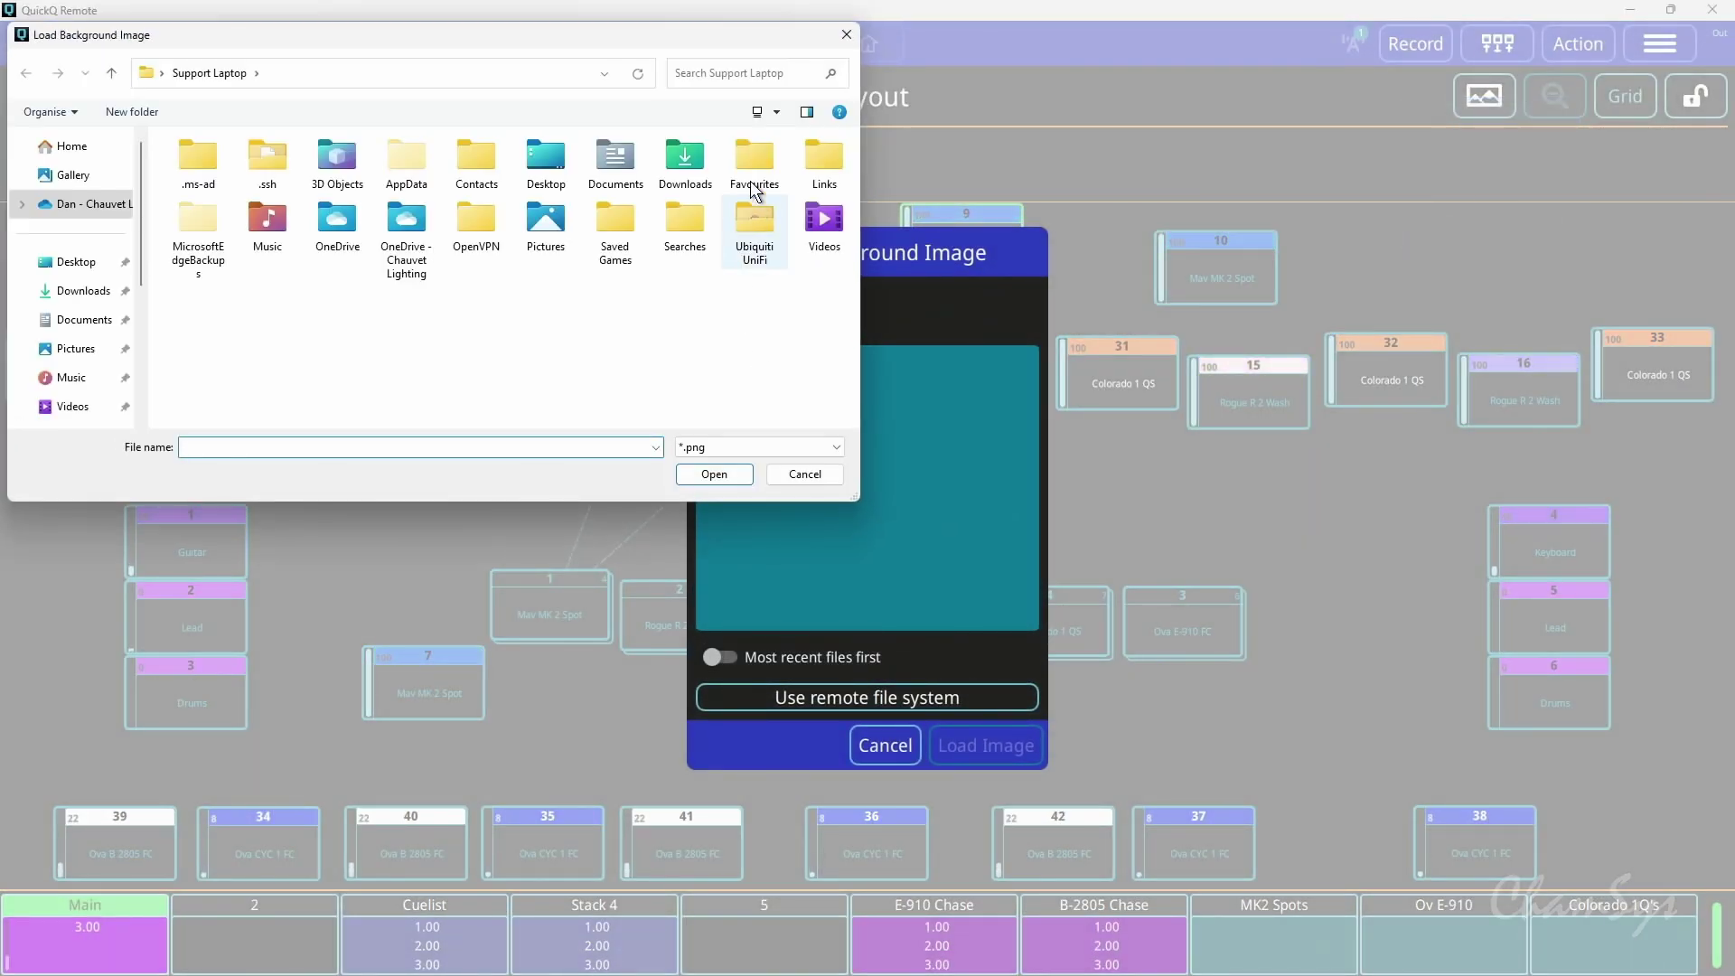
{"action": "left_click_drag", "start_coordinate": [405, 32], "coordinate": [444, 51]}
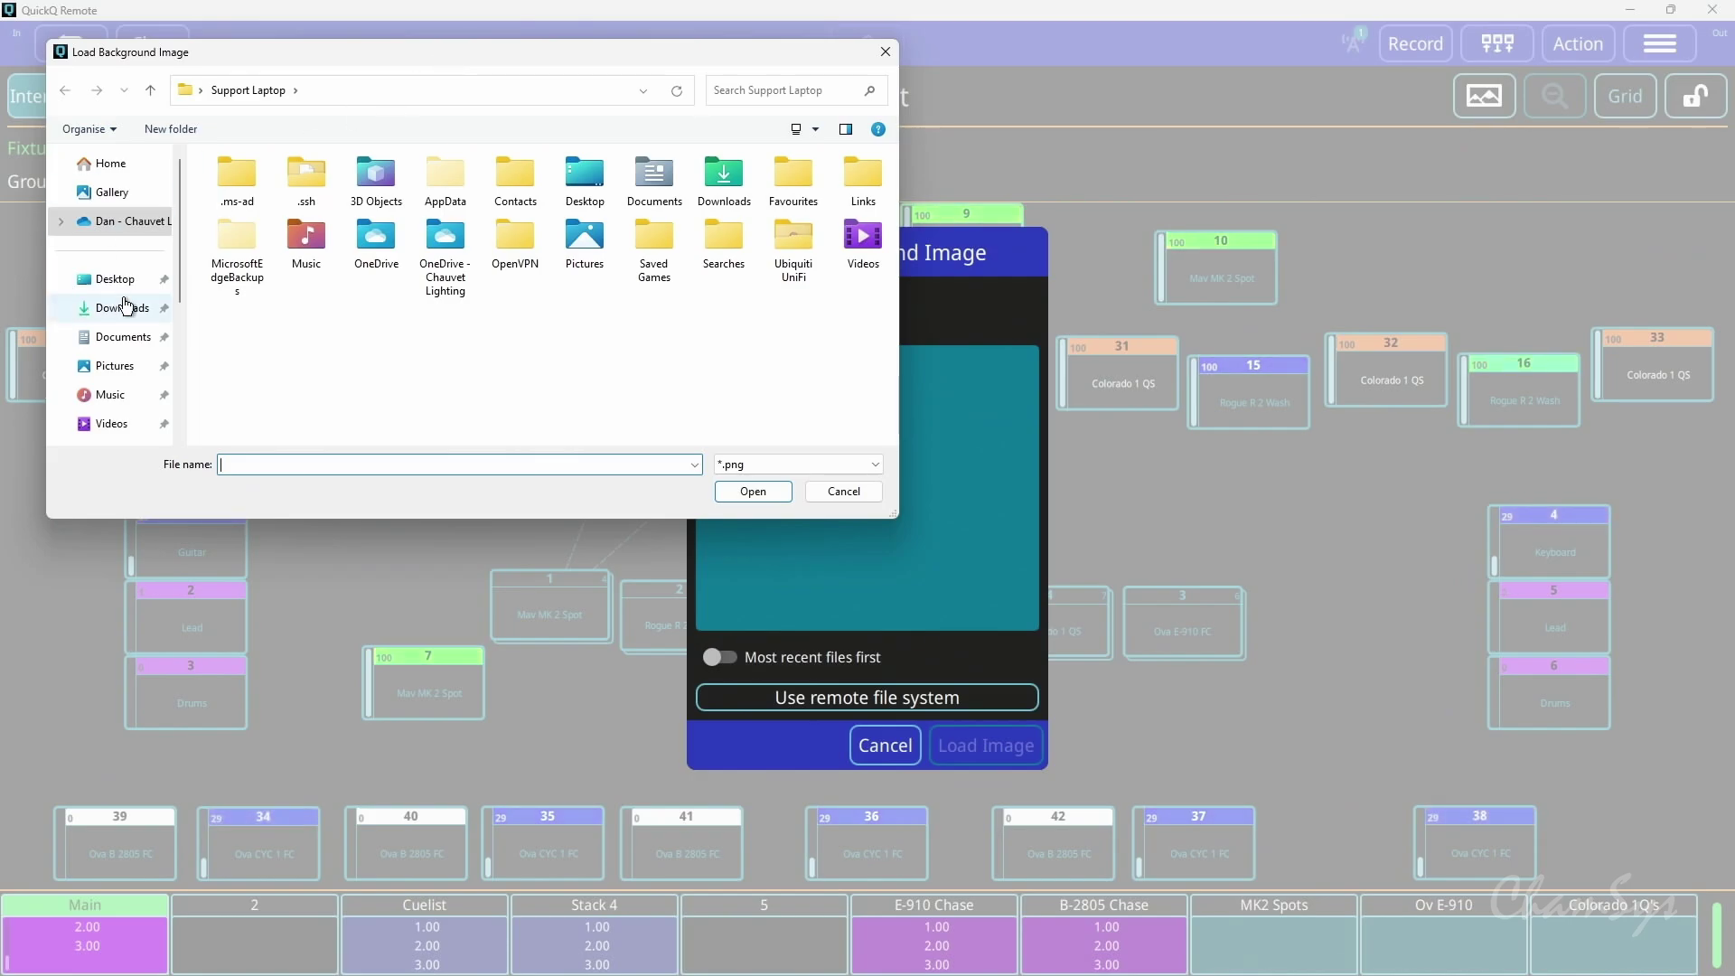
{"action": "left_click", "coordinate": [123, 337]}
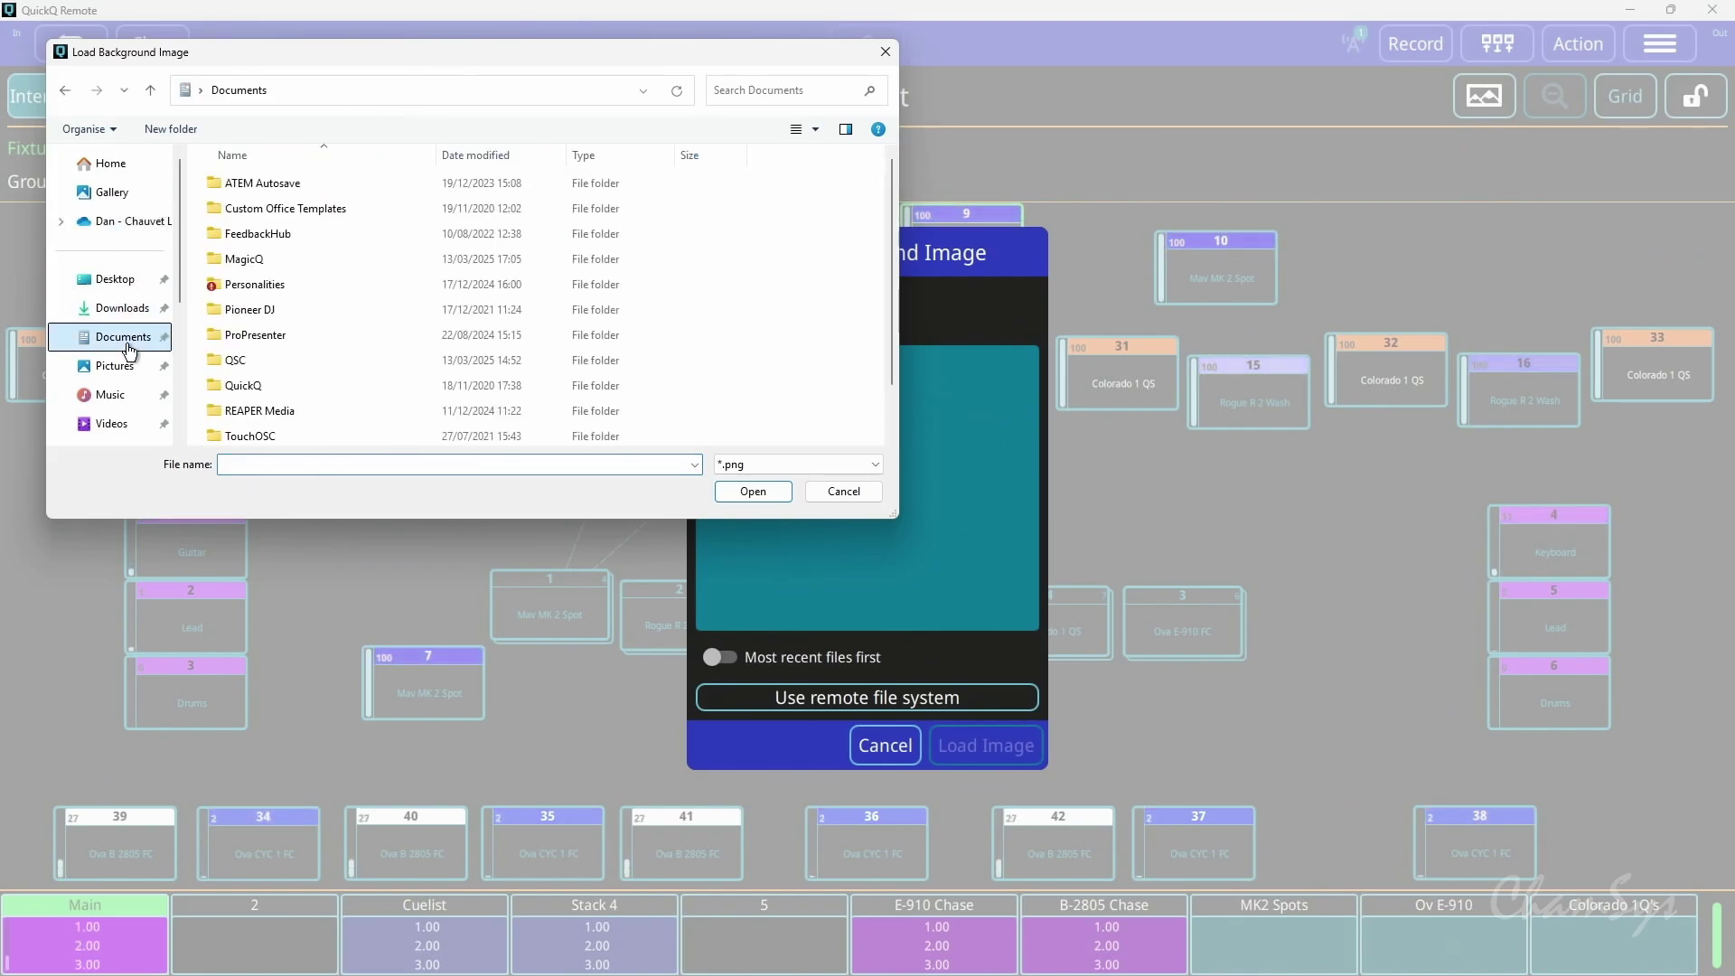
{"action": "double_click", "coordinate": [264, 260]}
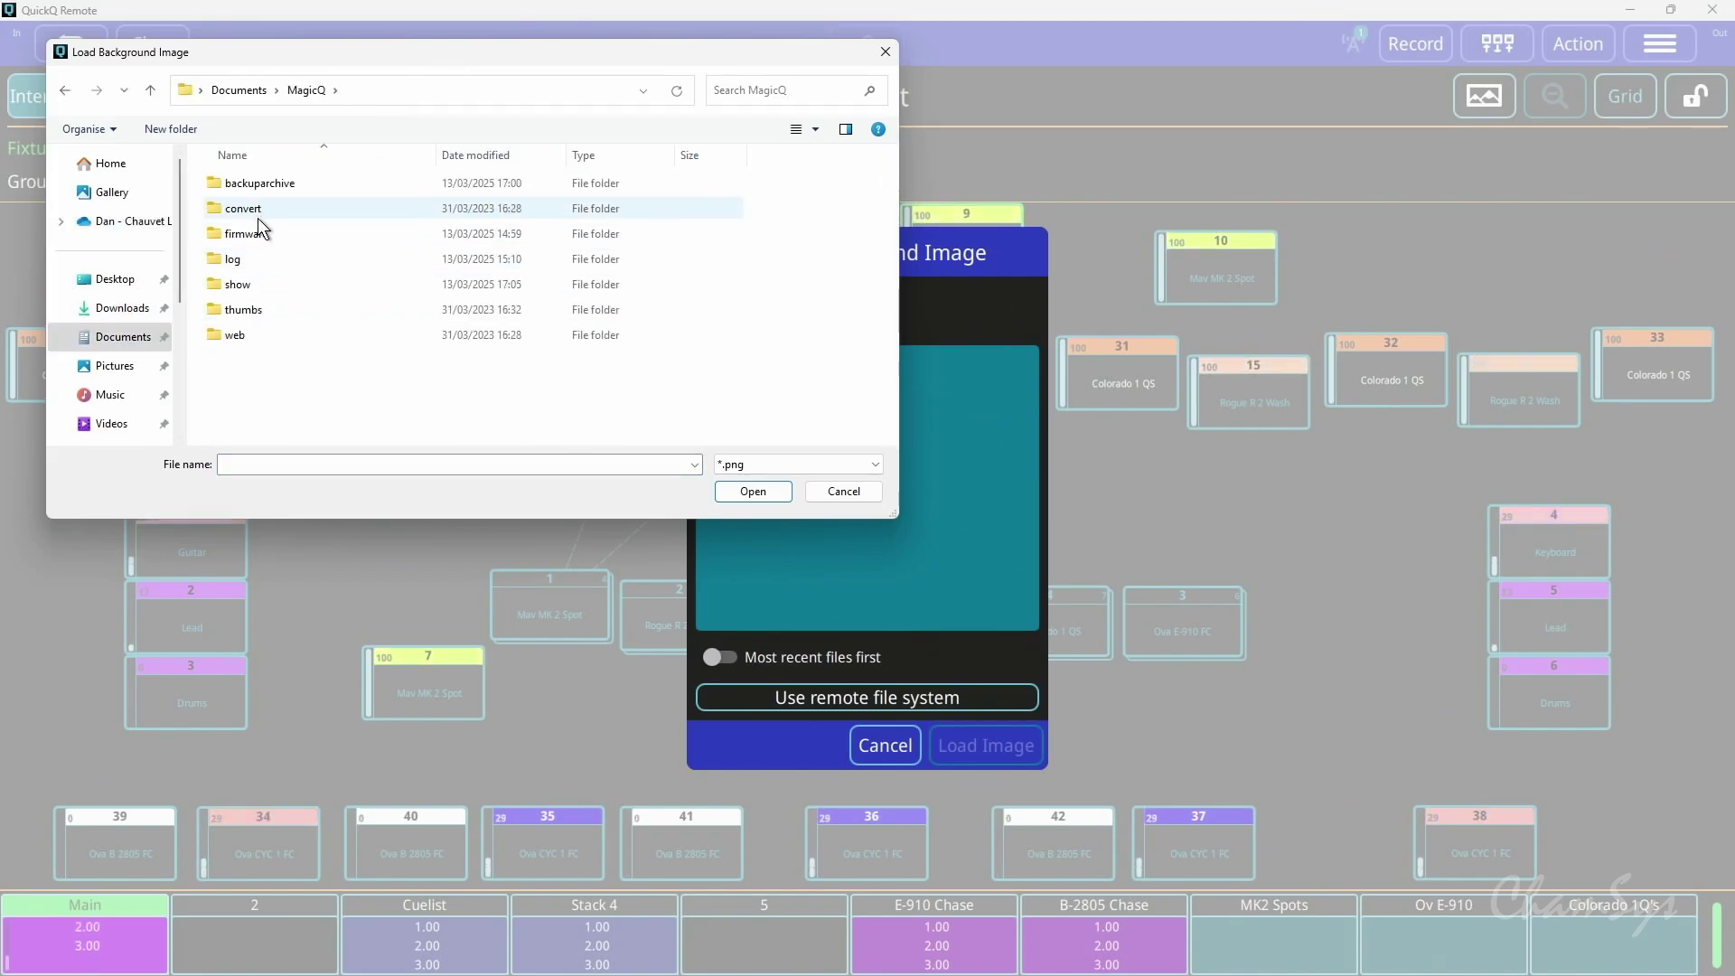
{"action": "double_click", "coordinate": [257, 281]}
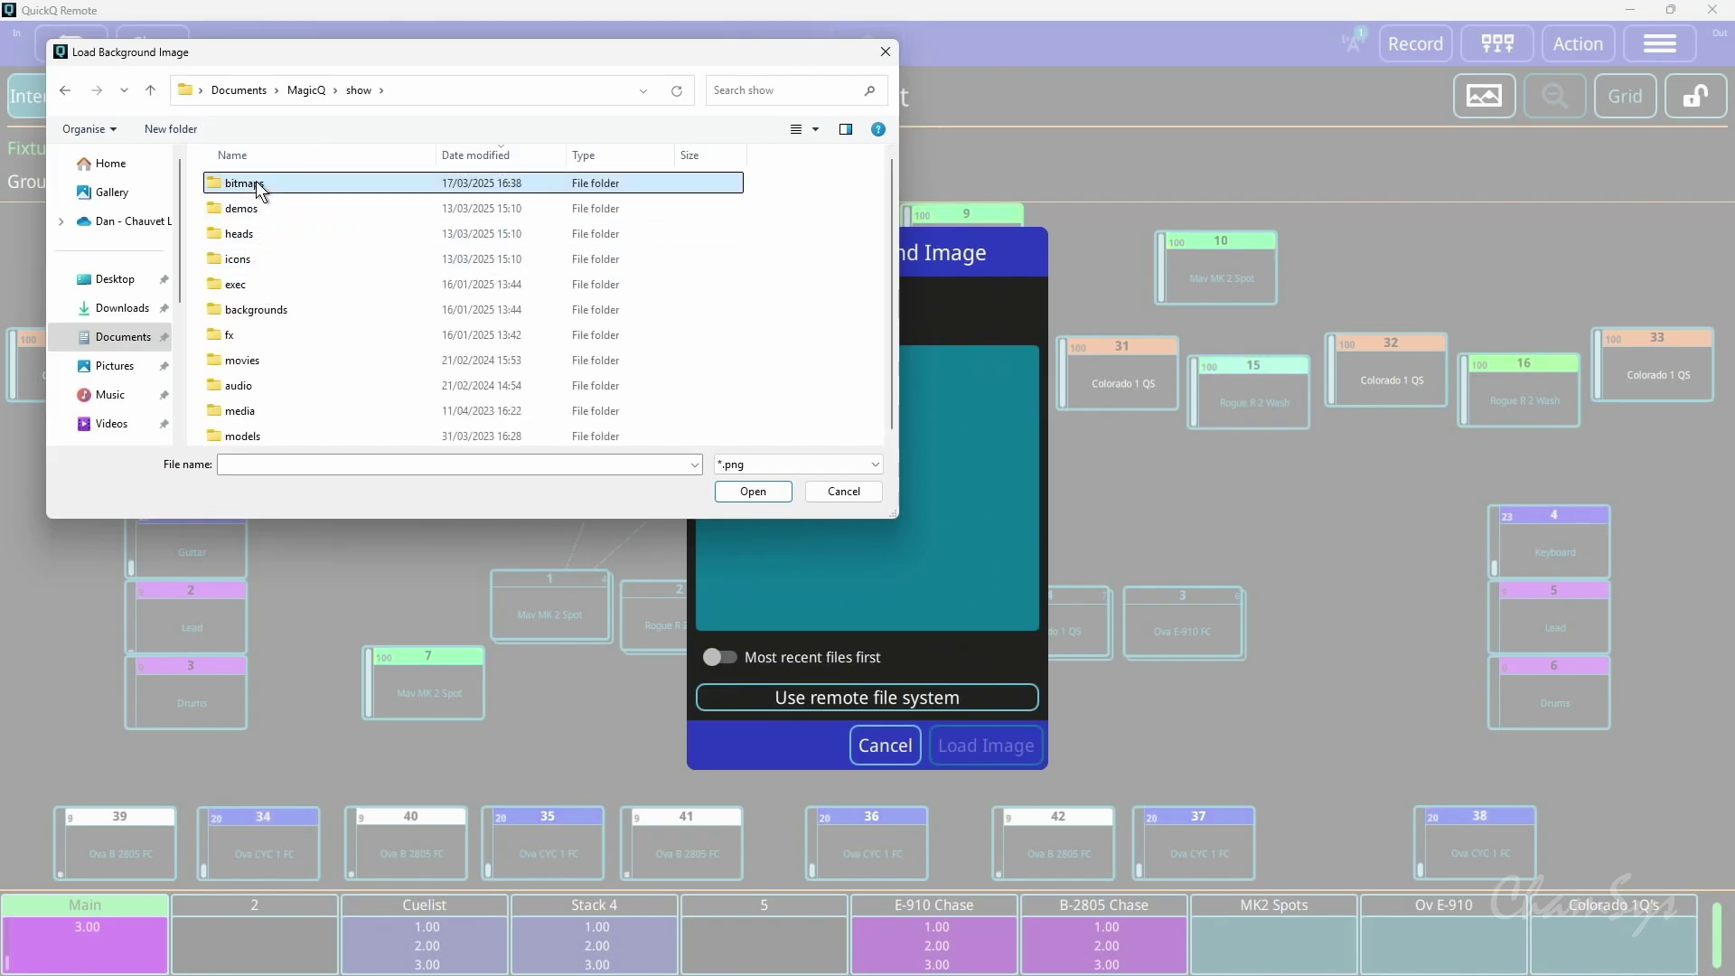
{"action": "double_click", "coordinate": [259, 185]}
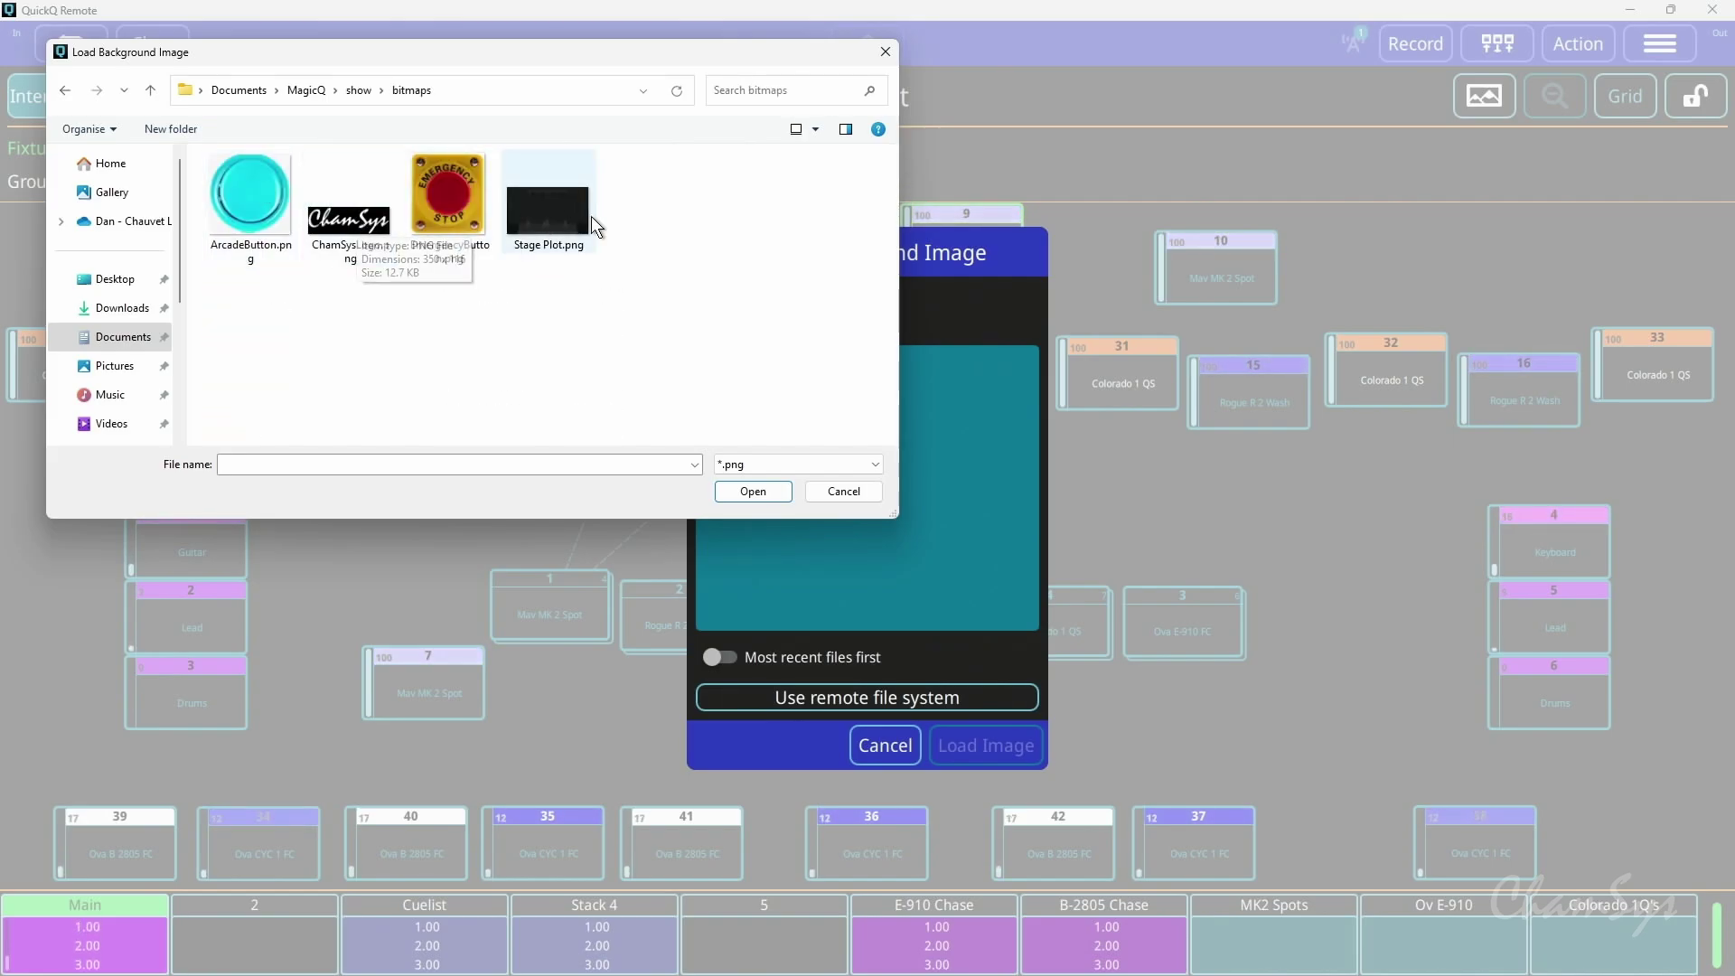
{"action": "left_click", "coordinate": [343, 228]}
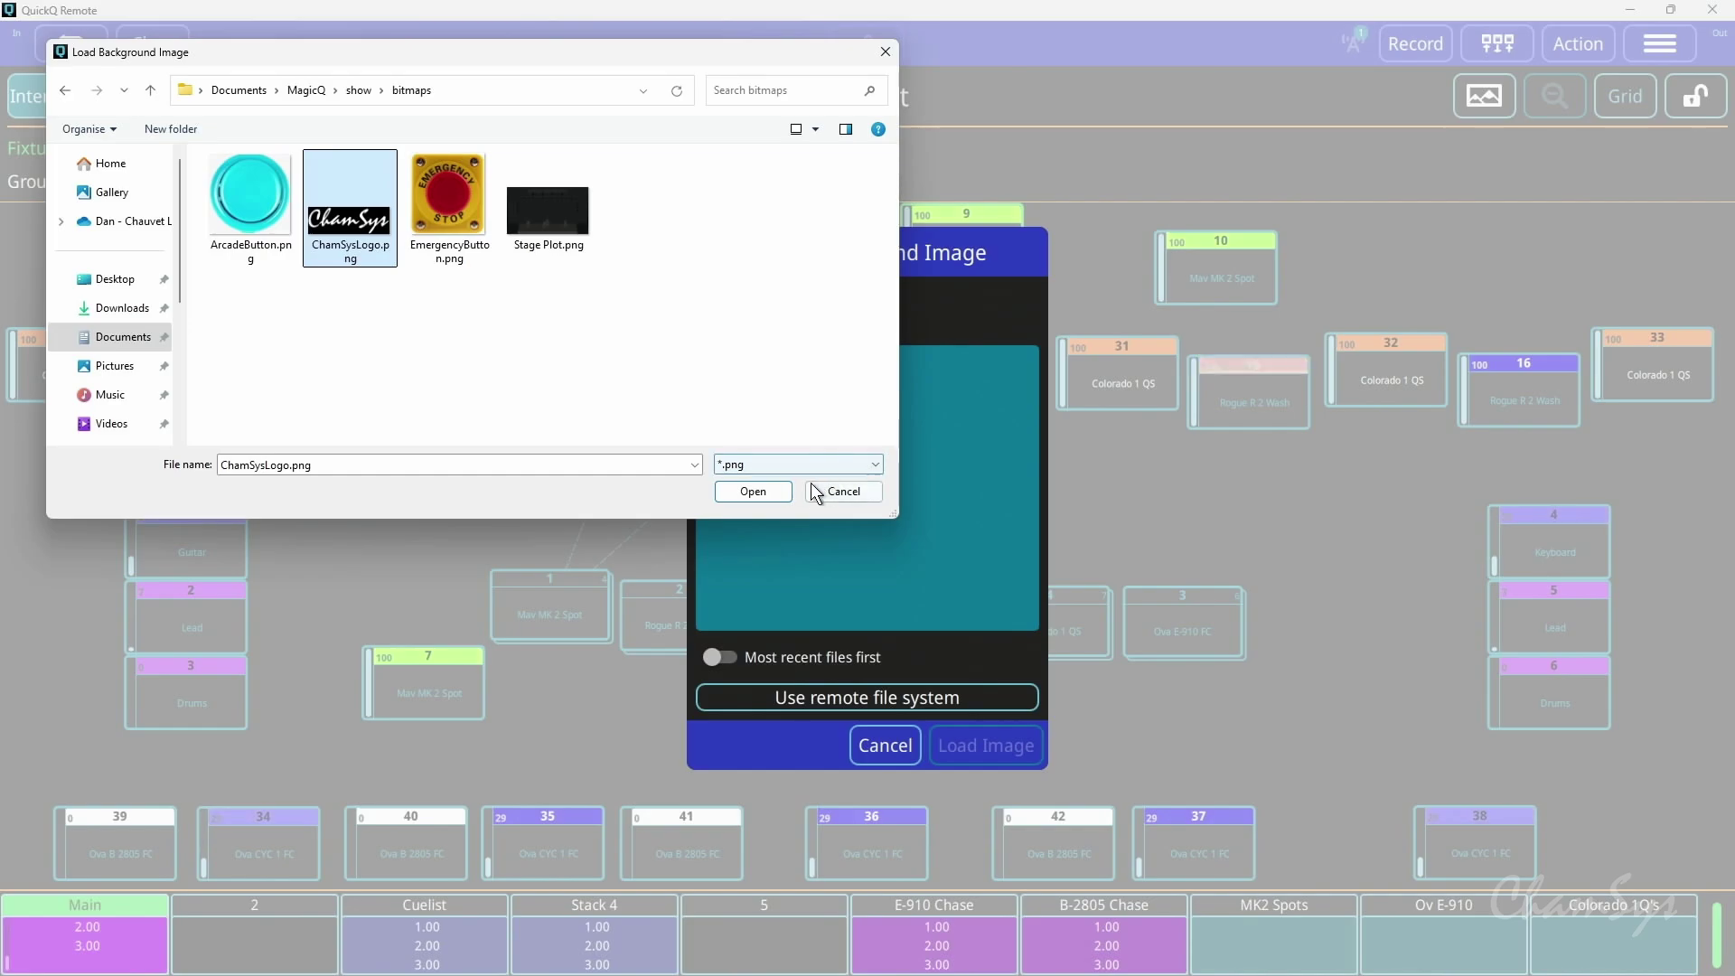
{"action": "left_click", "coordinate": [753, 491]}
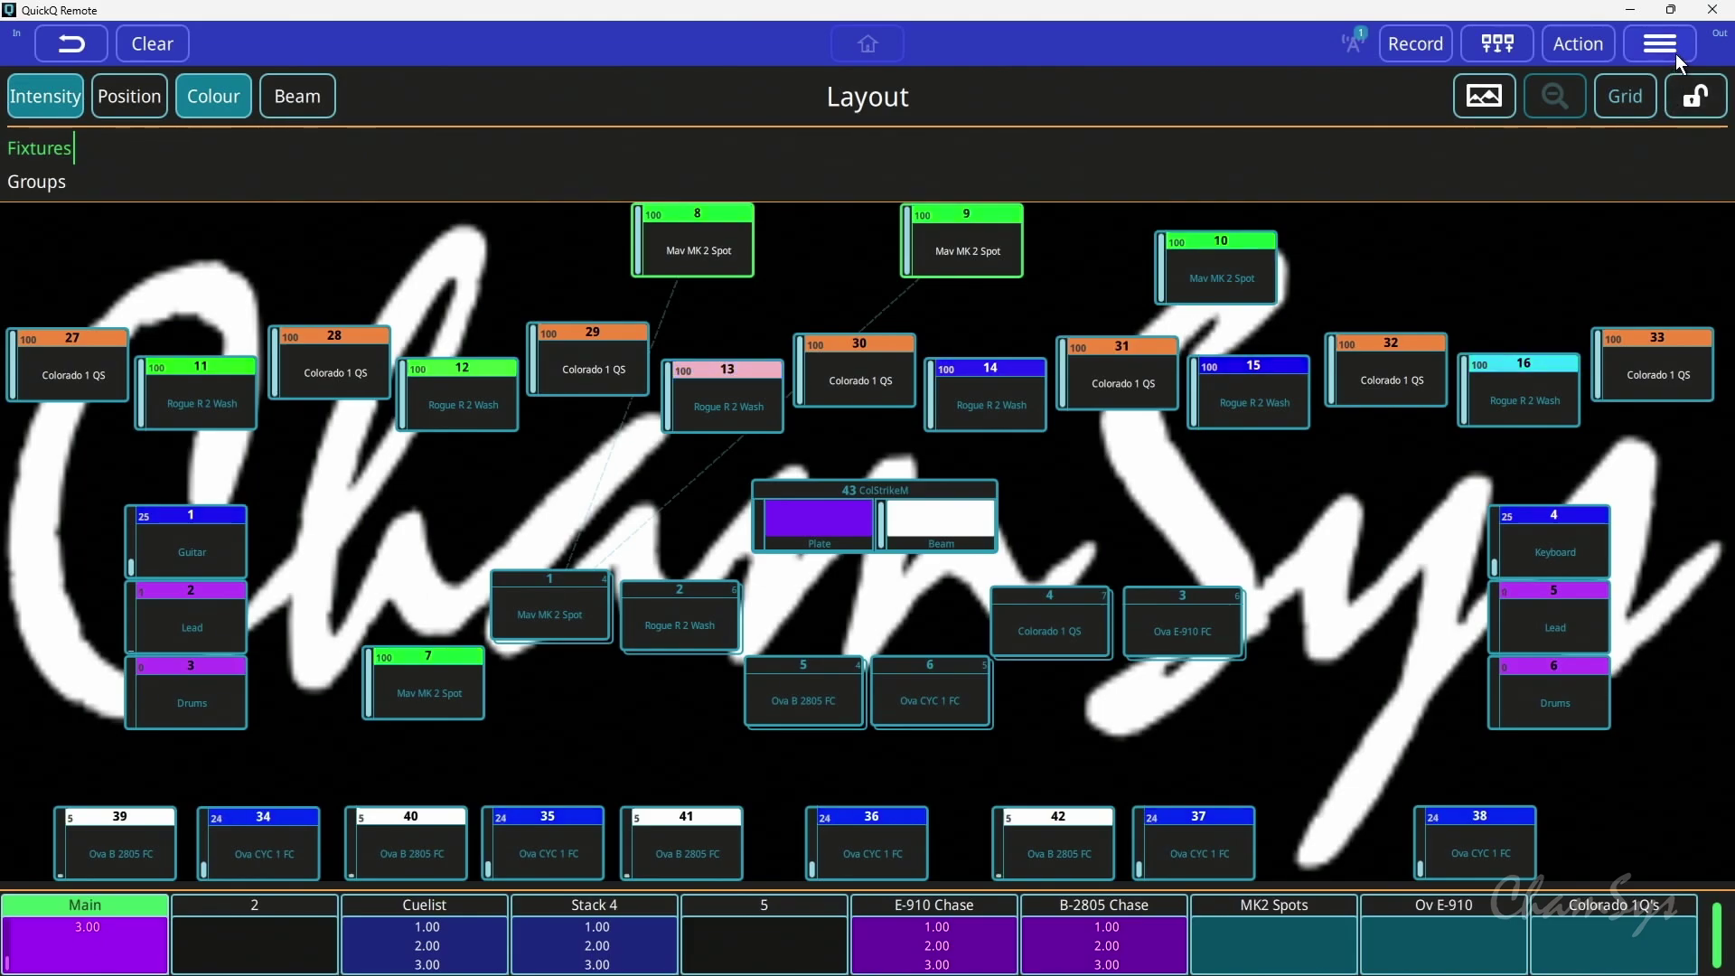
{"action": "left_click", "coordinate": [1660, 43]}
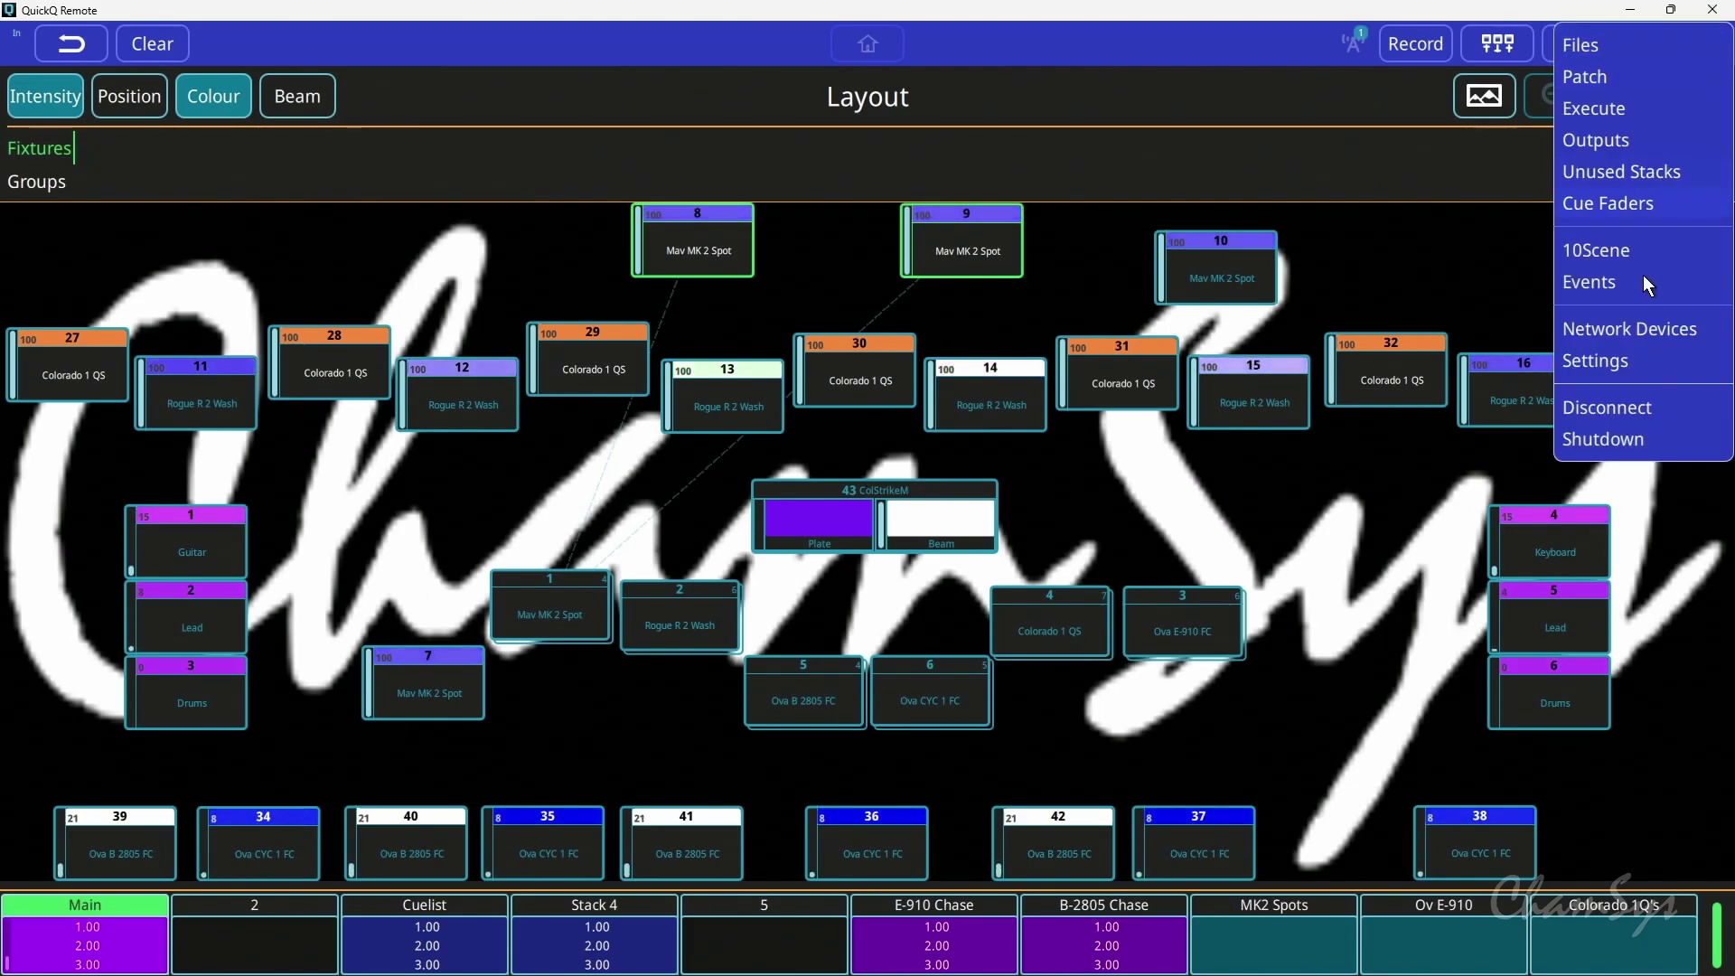
{"action": "left_click", "coordinate": [1623, 366]}
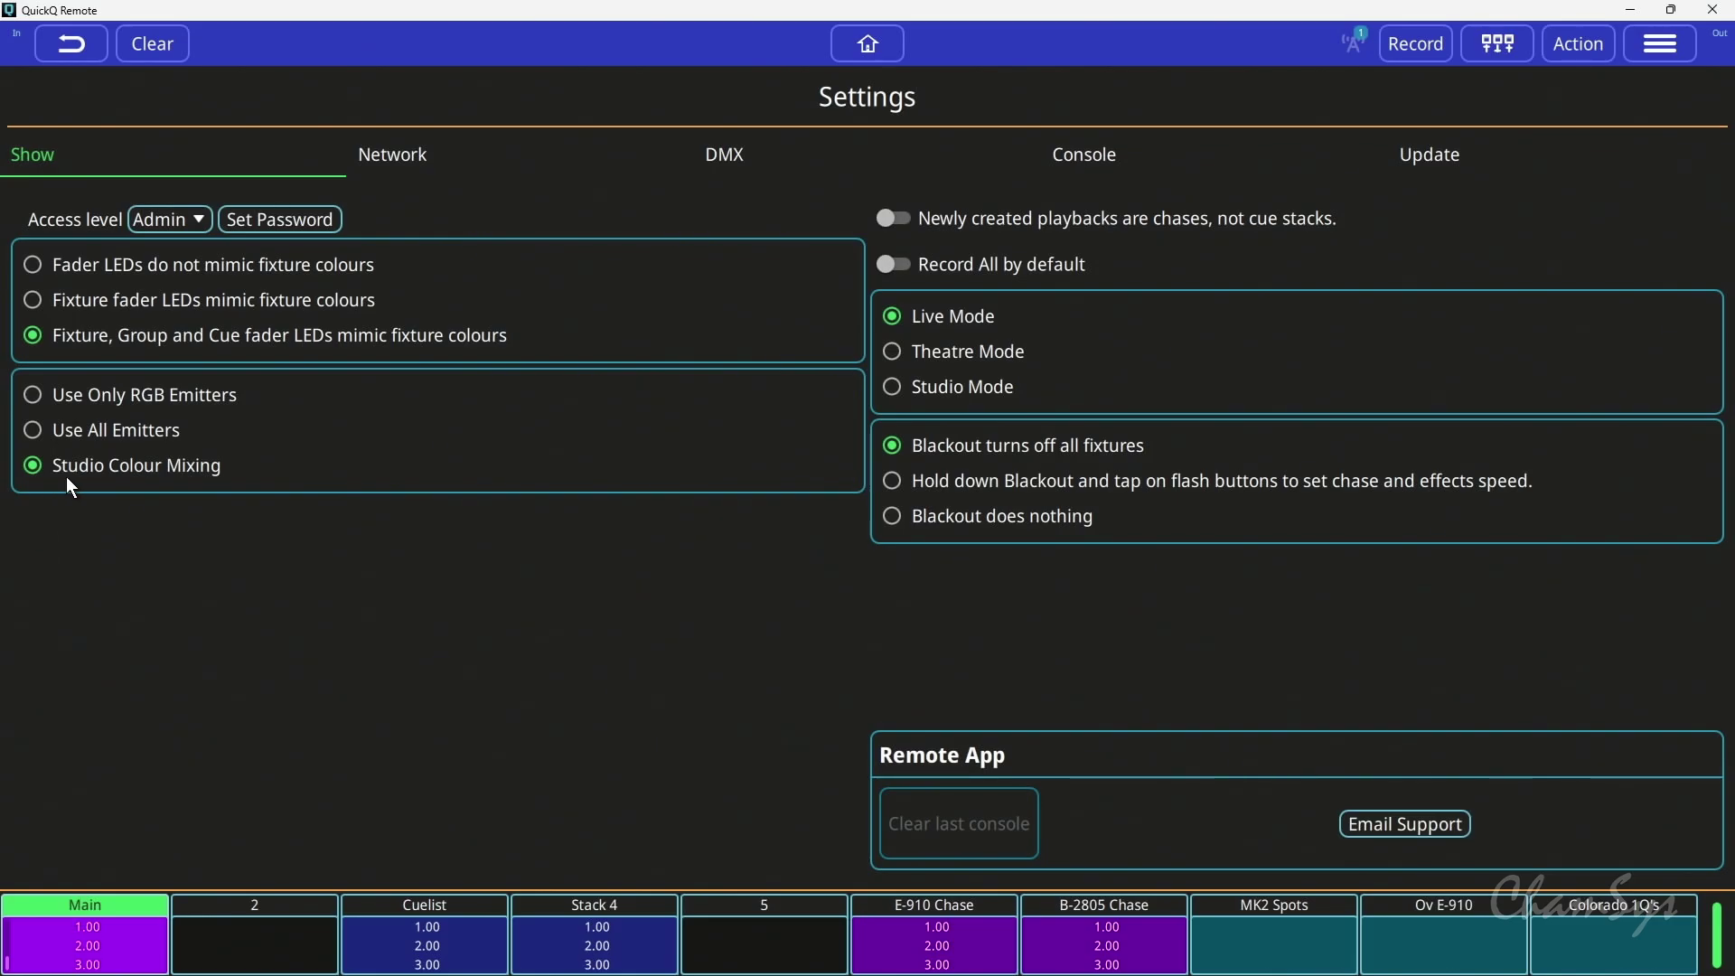
{"action": "left_click", "coordinate": [884, 47]}
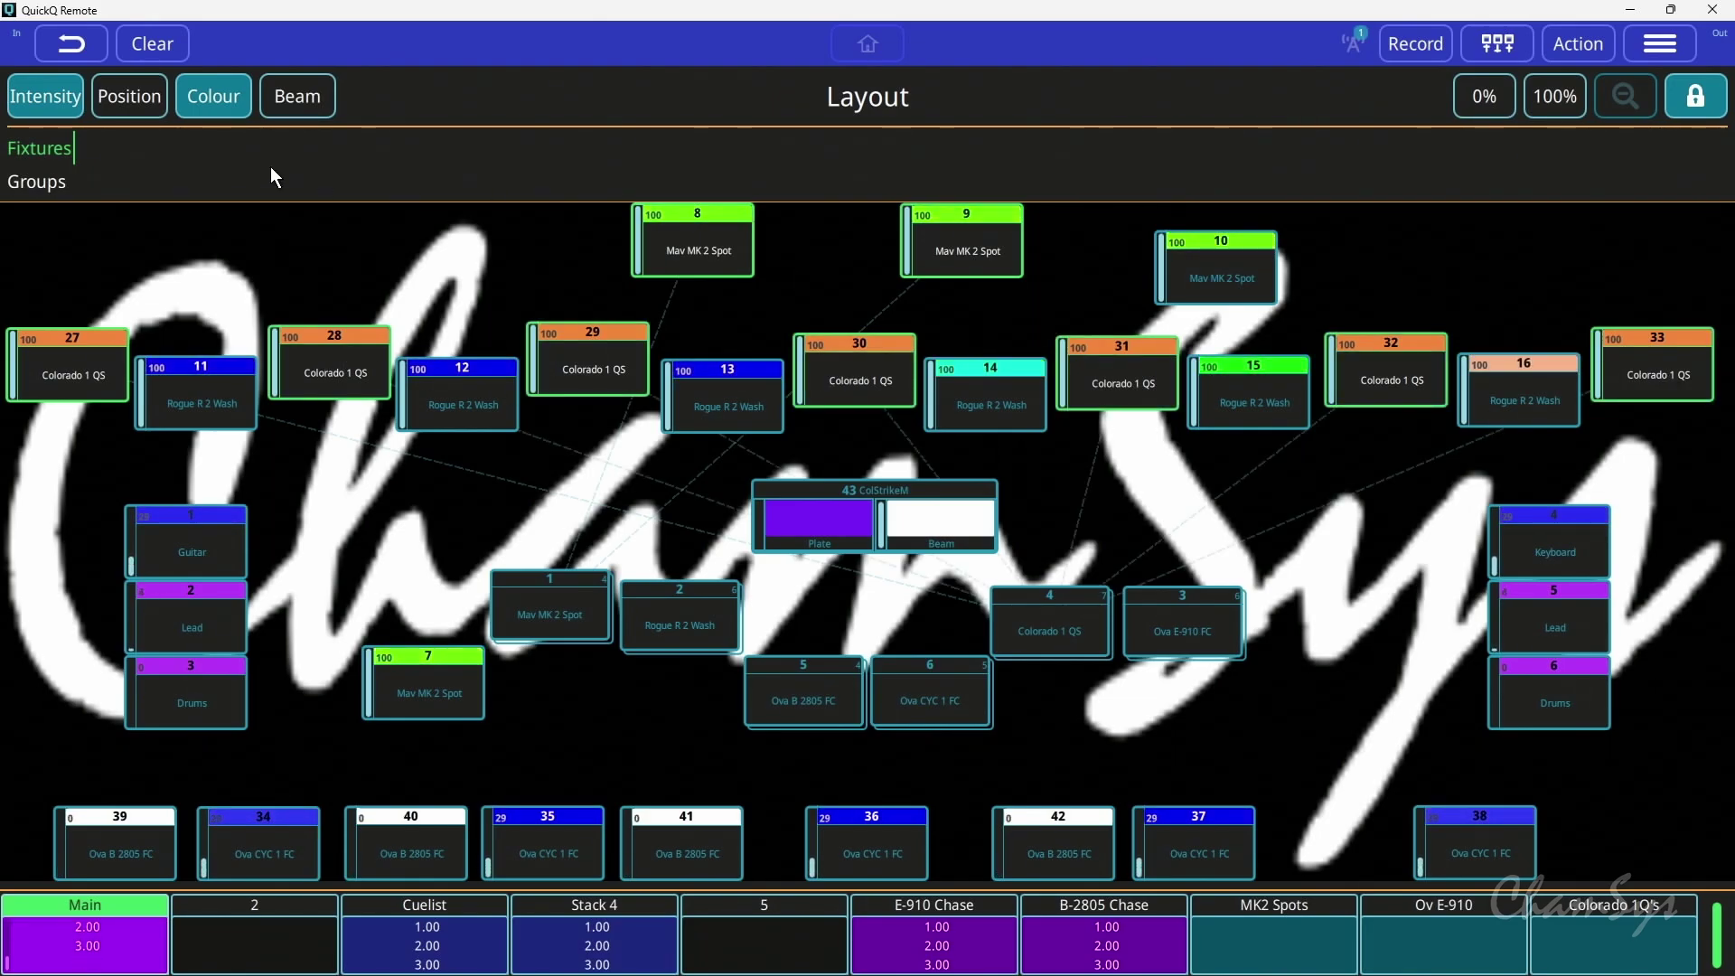
Pick a pale near-white on the fixtures' colour wheel, then switch to the CIE chart
{"action": "left_click", "coordinate": [220, 92]}
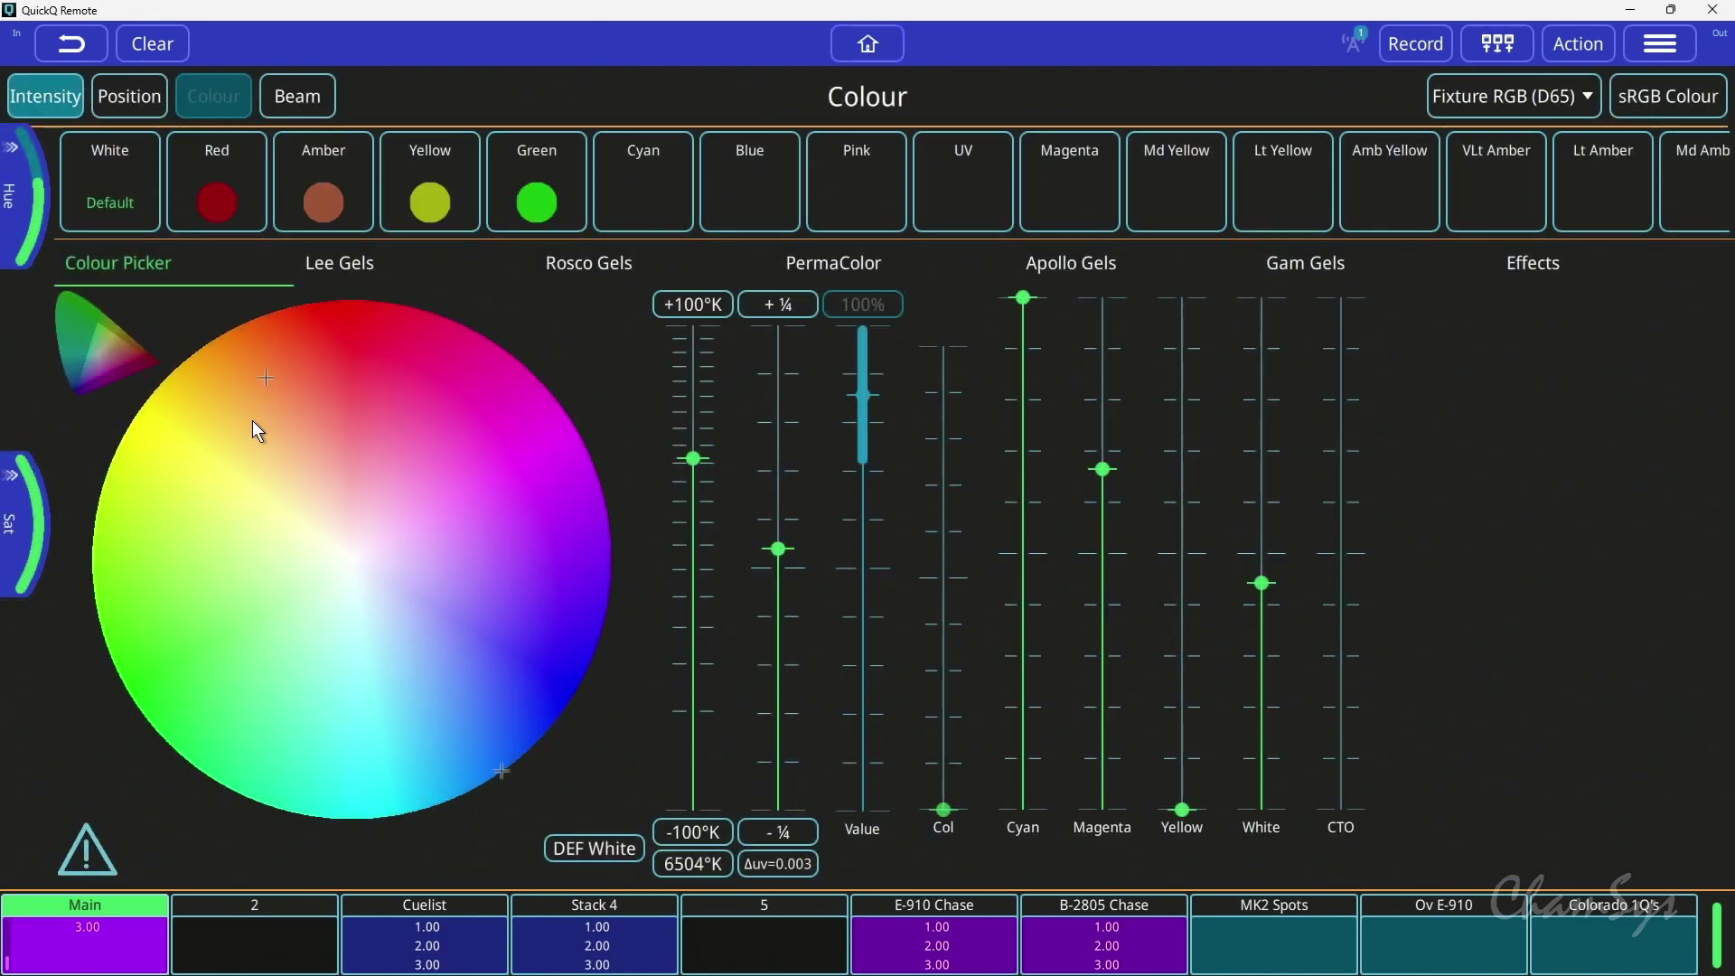
{"action": "left_click_drag", "start_coordinate": [305, 484], "coordinate": [354, 544]}
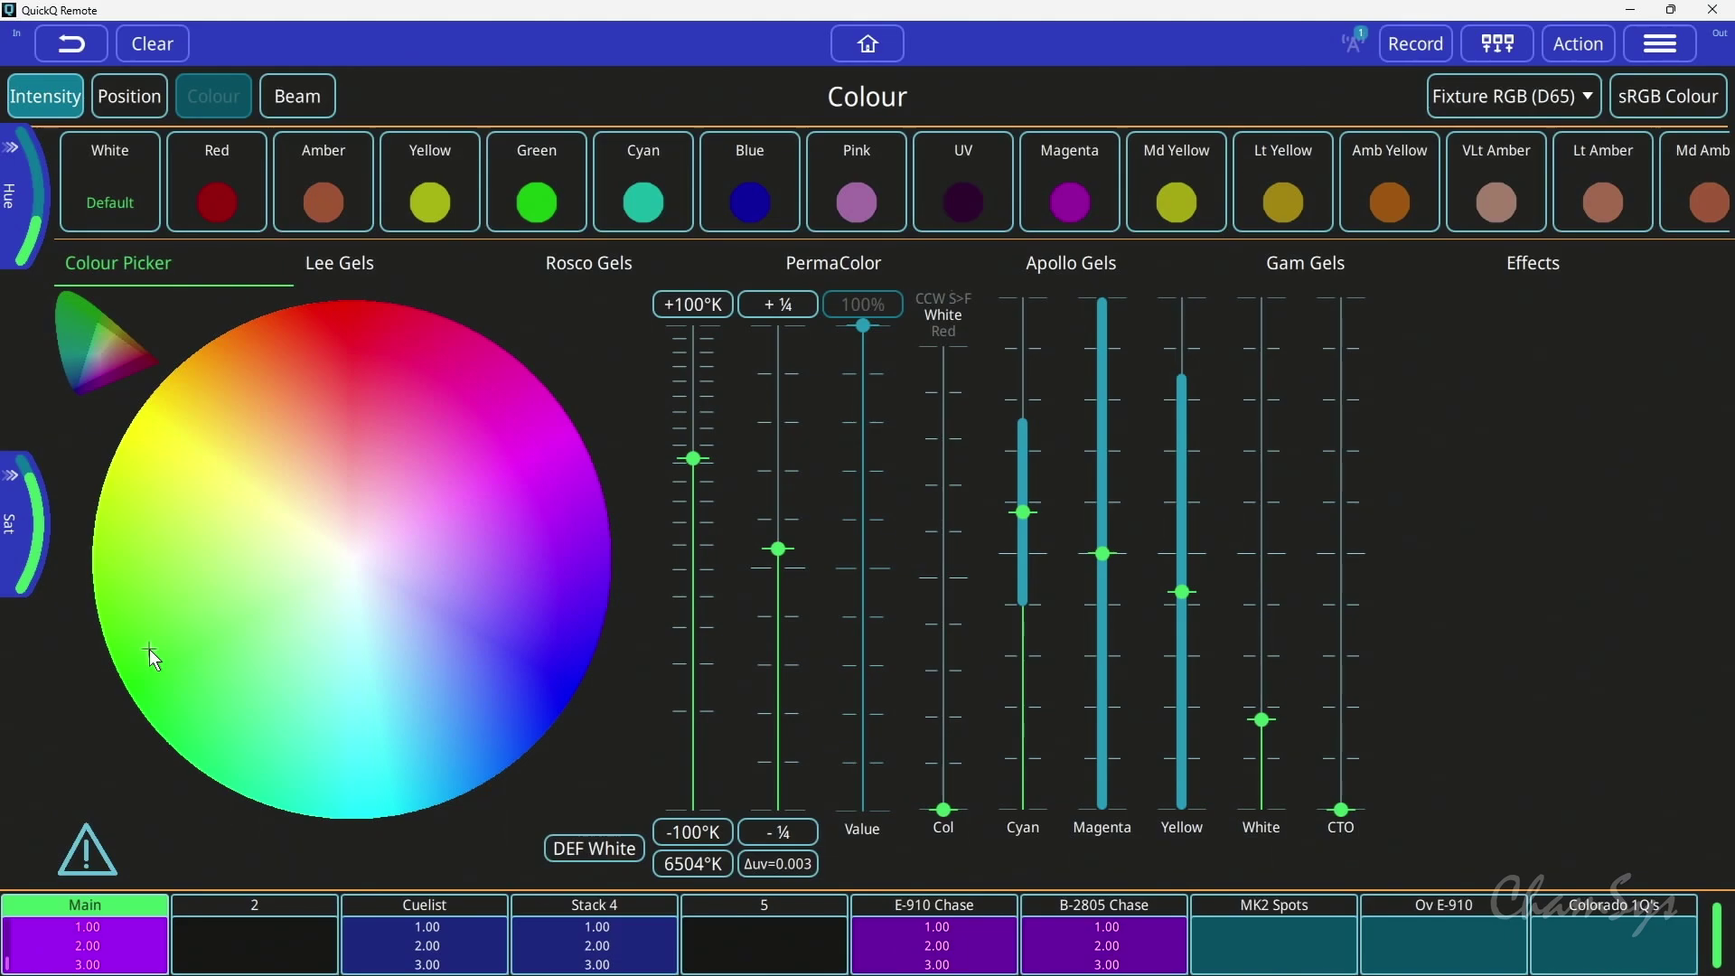
{"action": "left_click", "coordinate": [106, 338]}
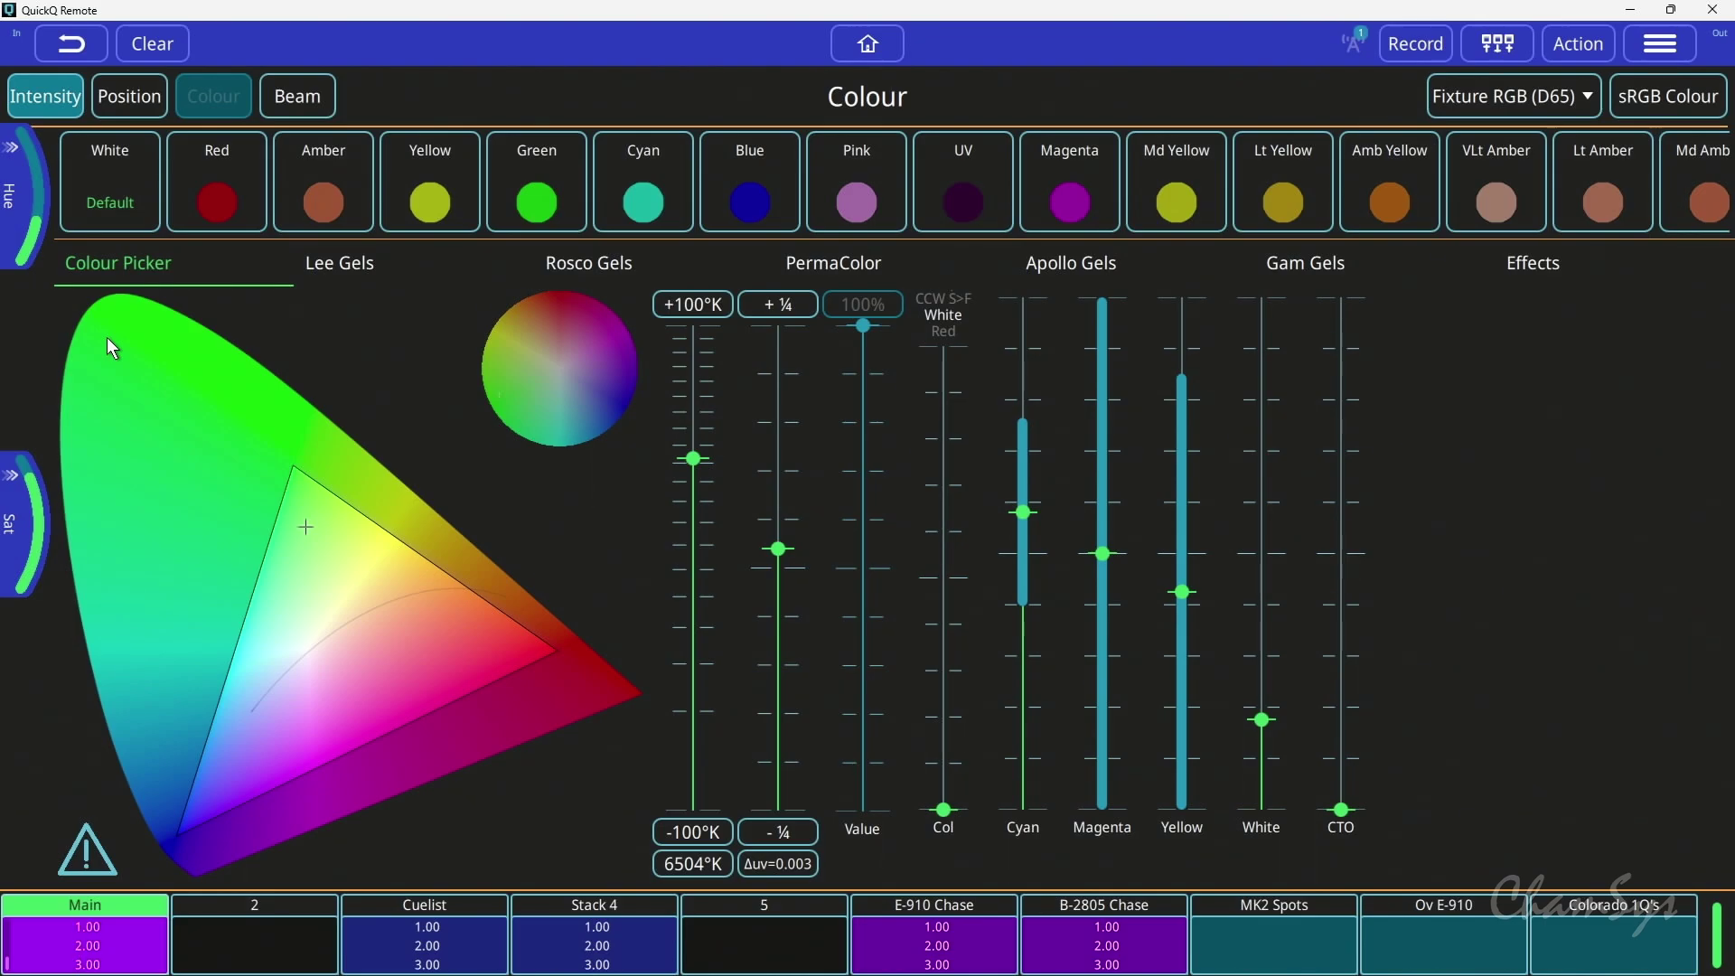
Toggle wheel and CIE views, try sRGB/HDTV, and pick pale pink in Fixture RGB (D65)
{"action": "left_click", "coordinate": [561, 373]}
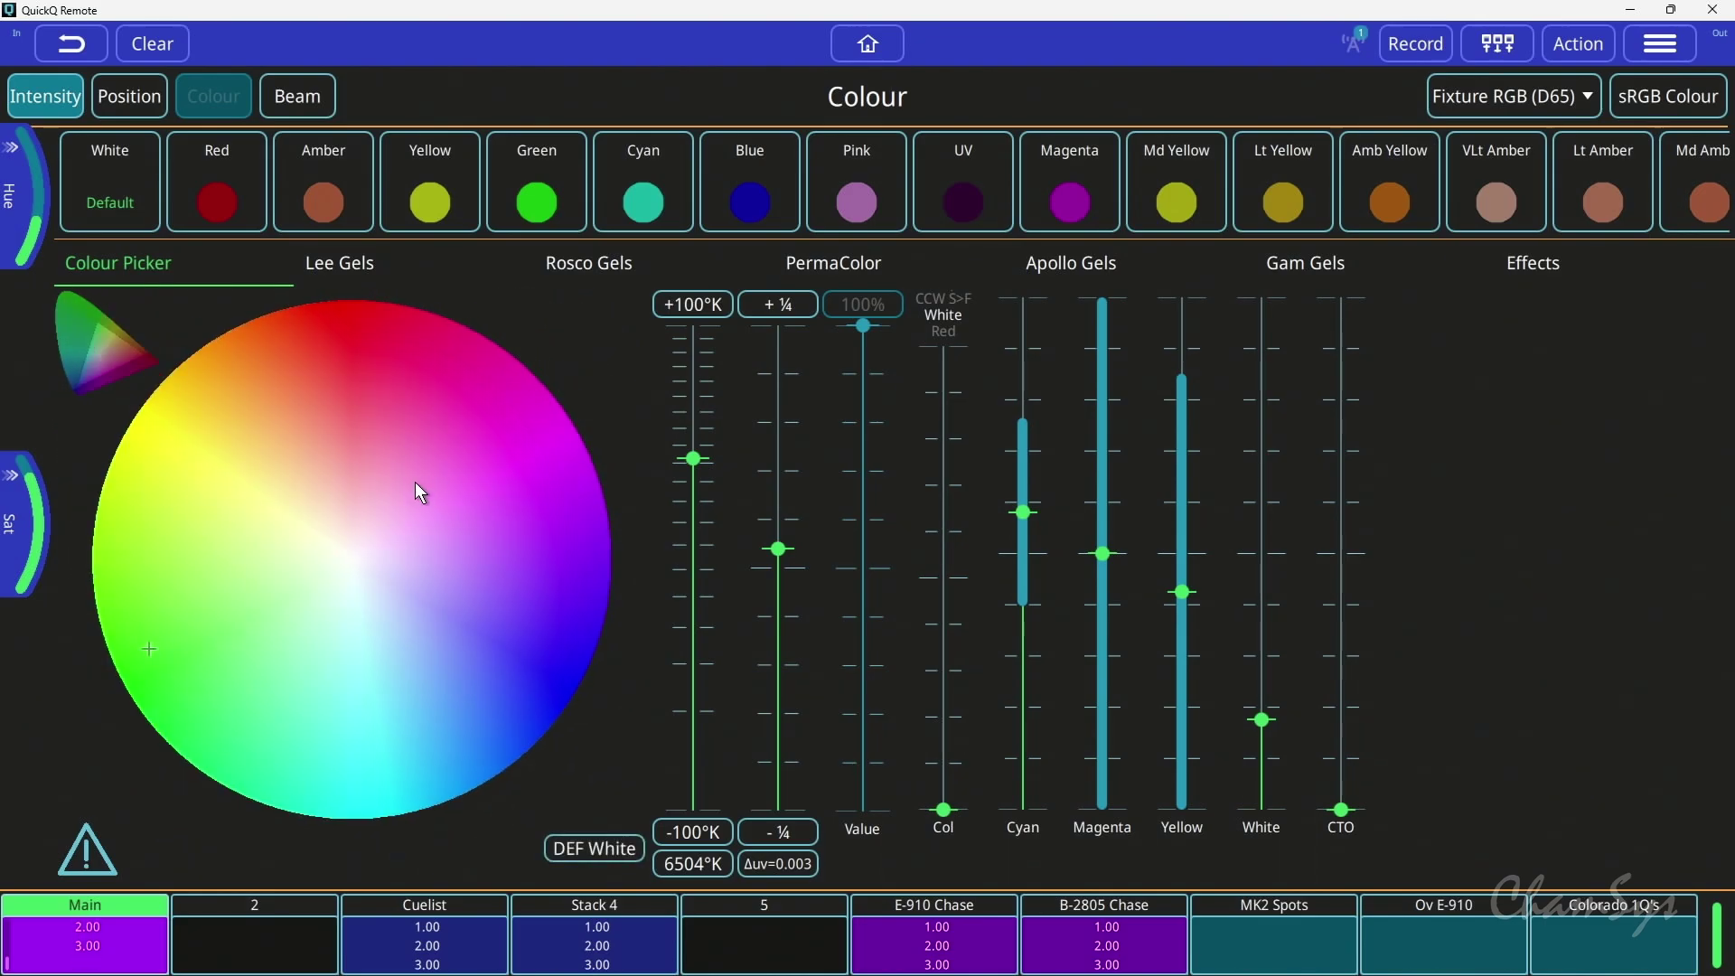
{"action": "left_click", "coordinate": [74, 333]}
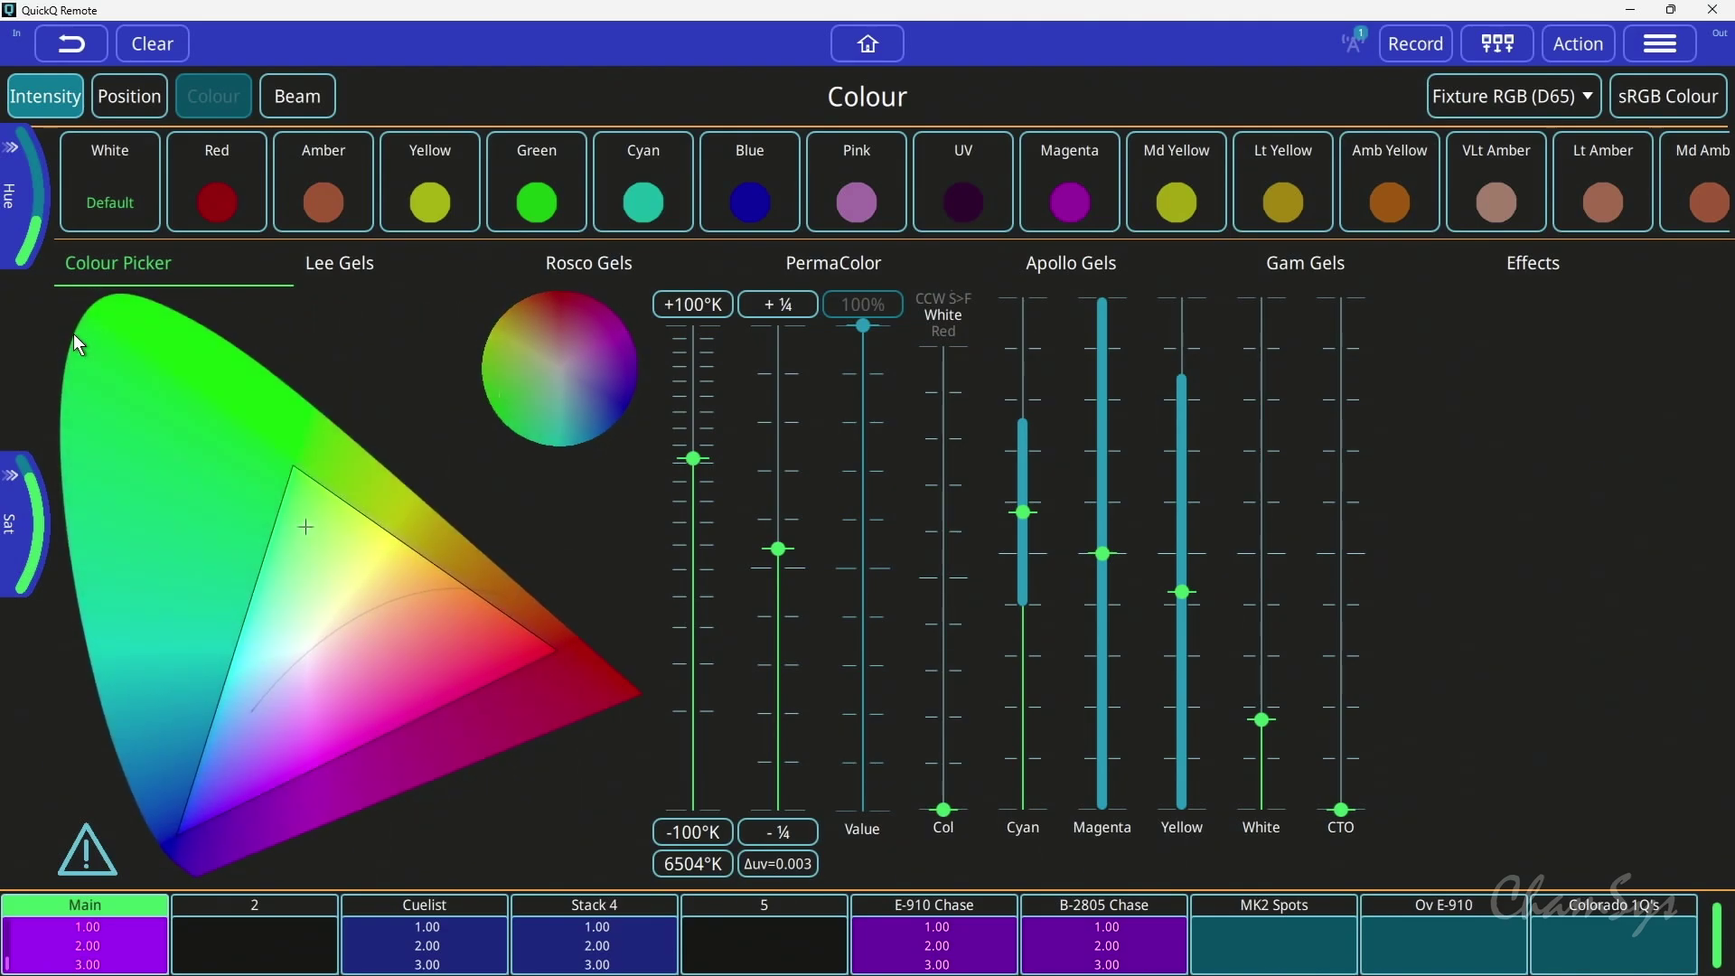
{"action": "left_click", "coordinate": [1525, 93]}
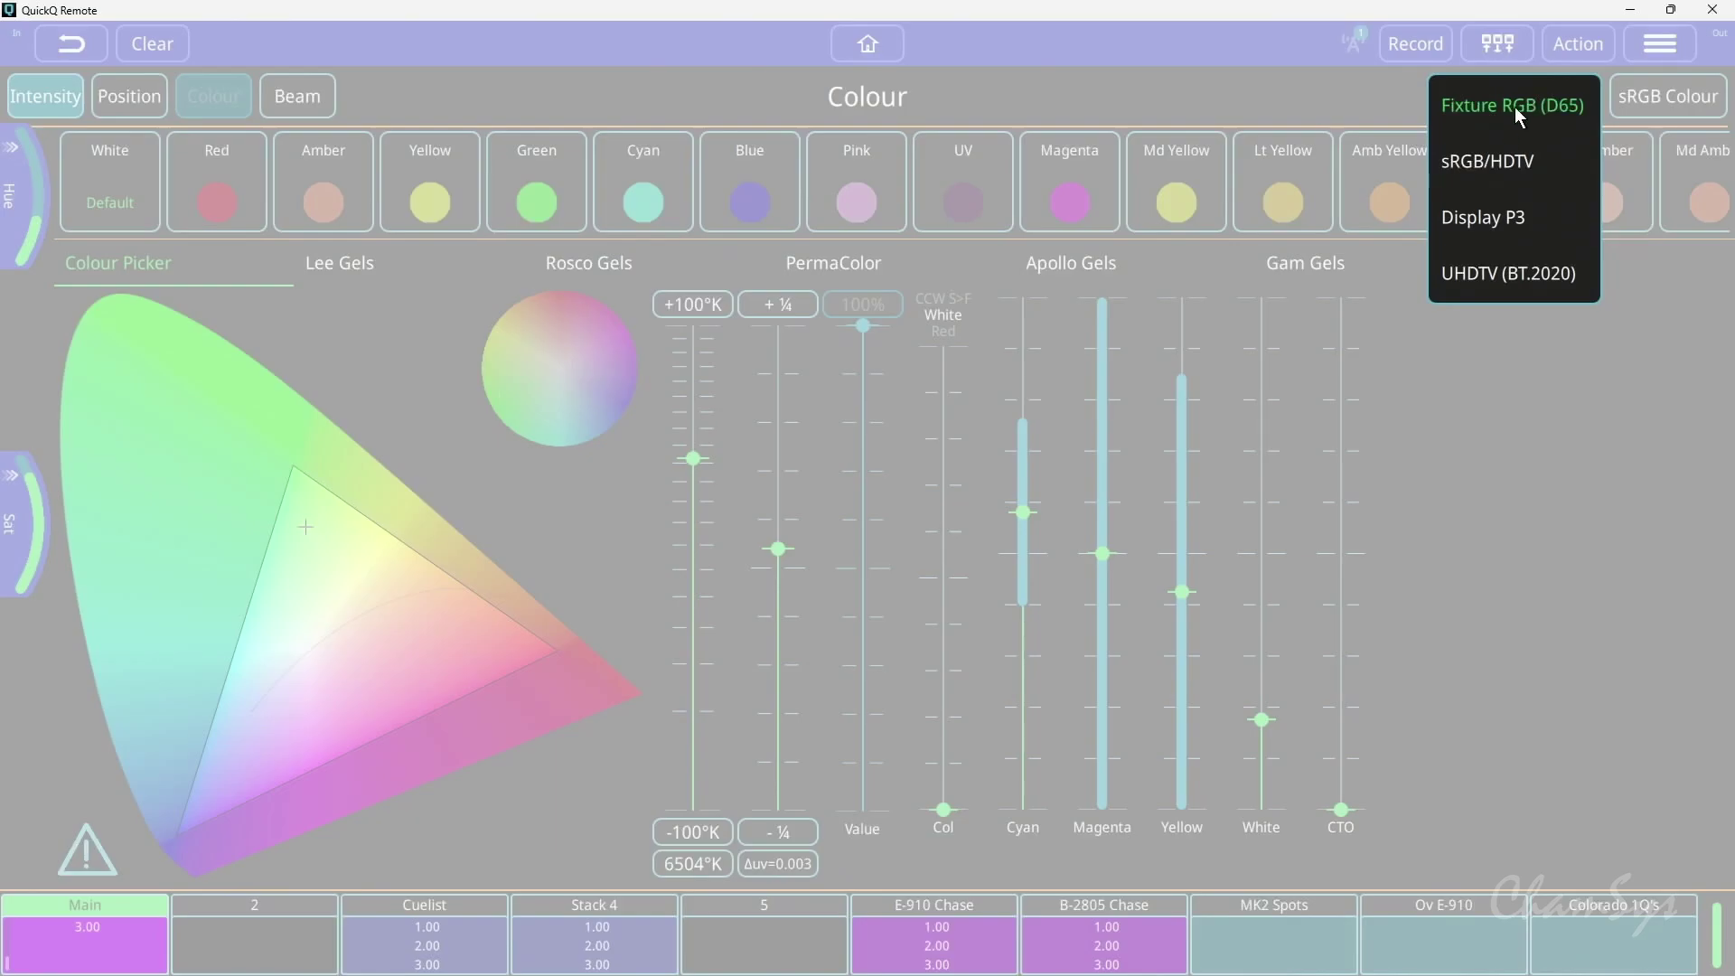
{"action": "left_click", "coordinate": [1494, 175]}
{"action": "left_click", "coordinate": [1501, 98]}
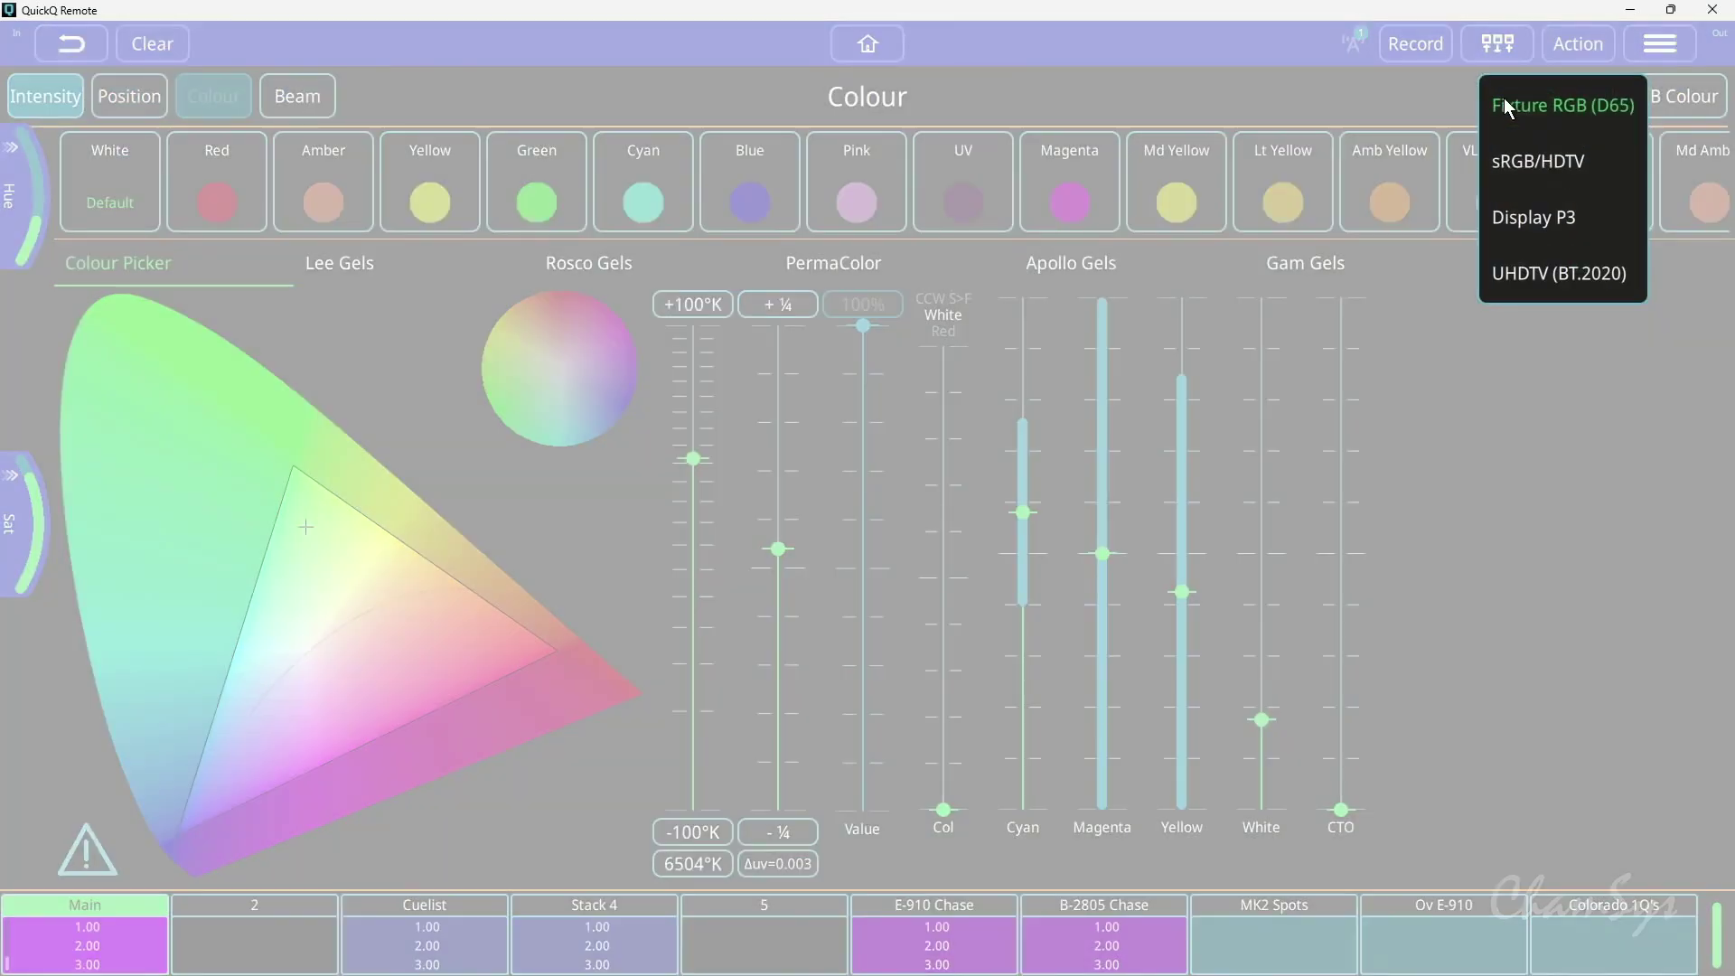
{"action": "left_click", "coordinate": [1504, 100]}
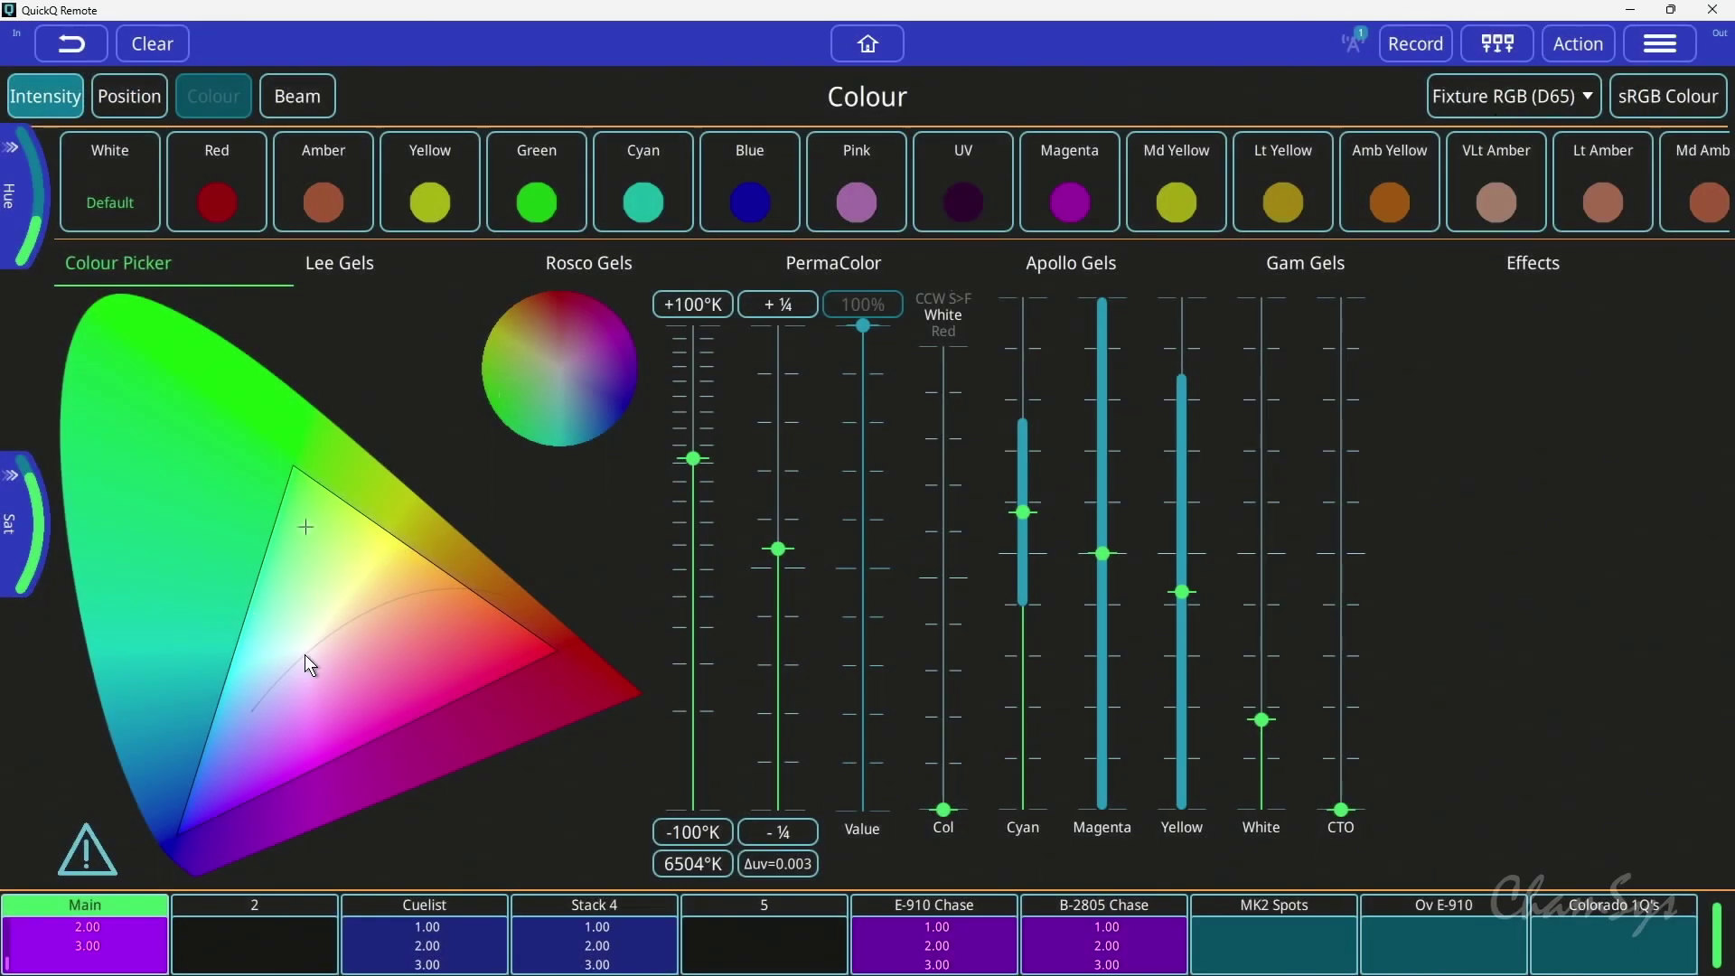
{"action": "left_click", "coordinate": [321, 678]}
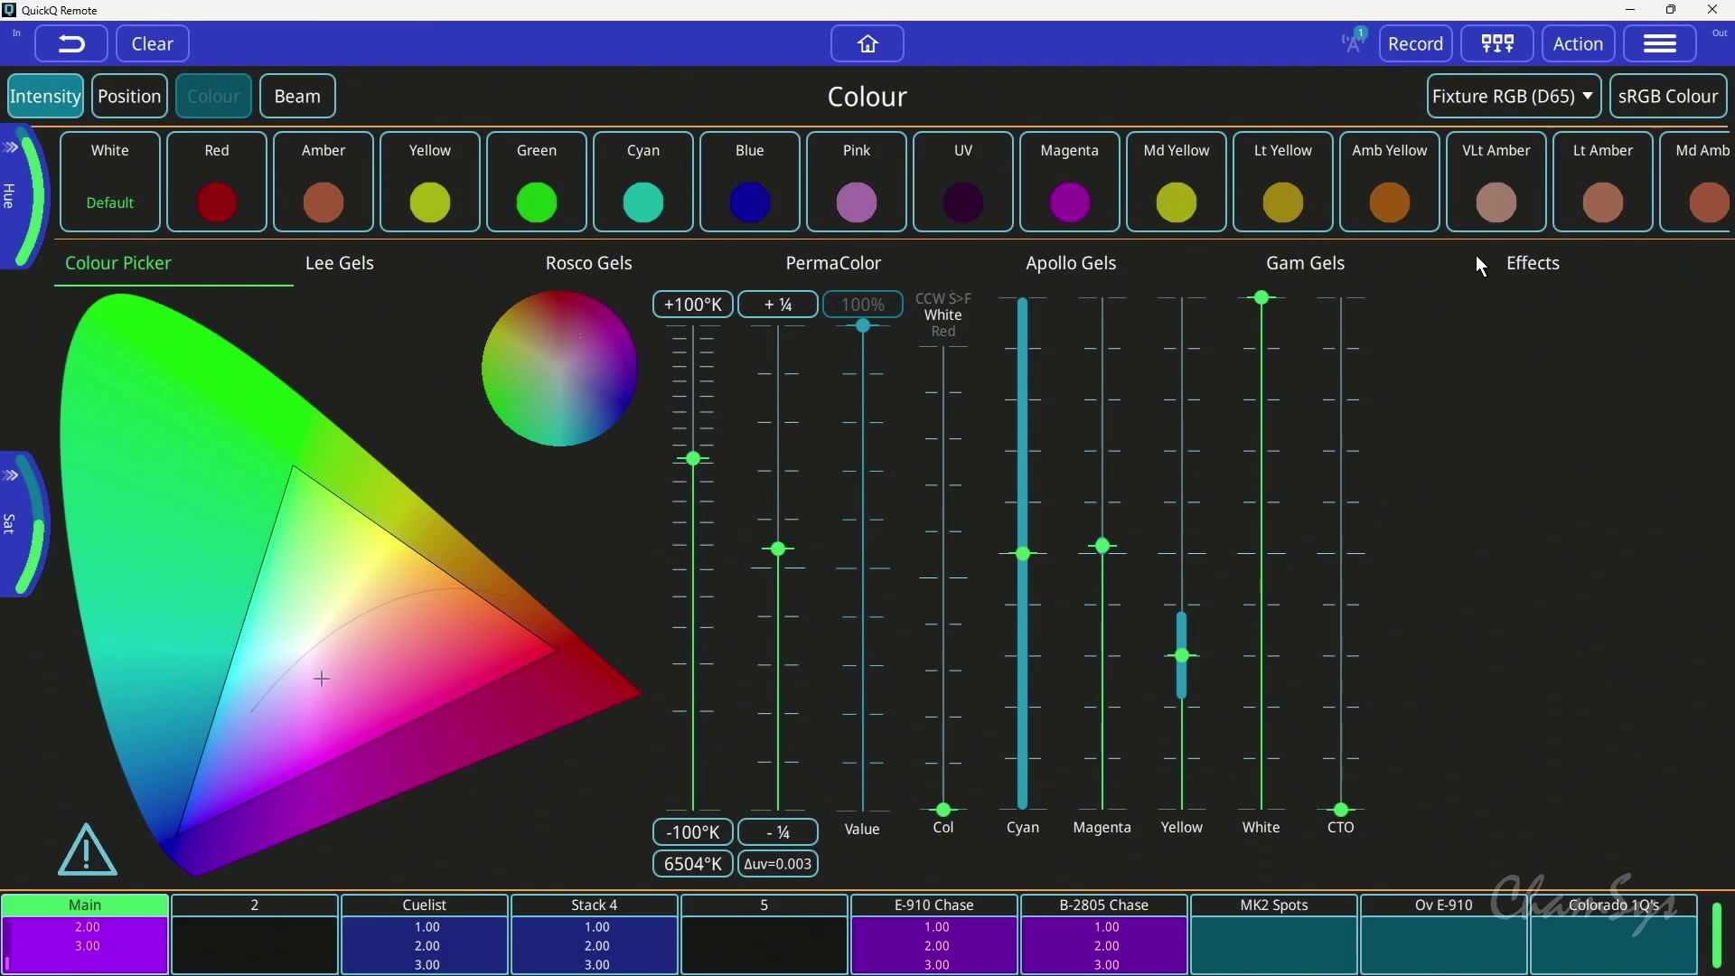
Switch the colour space to sRGB/HDTV and pick a saturated green near the chart's edge
{"action": "left_click", "coordinate": [1546, 99]}
{"action": "left_click", "coordinate": [1515, 165]}
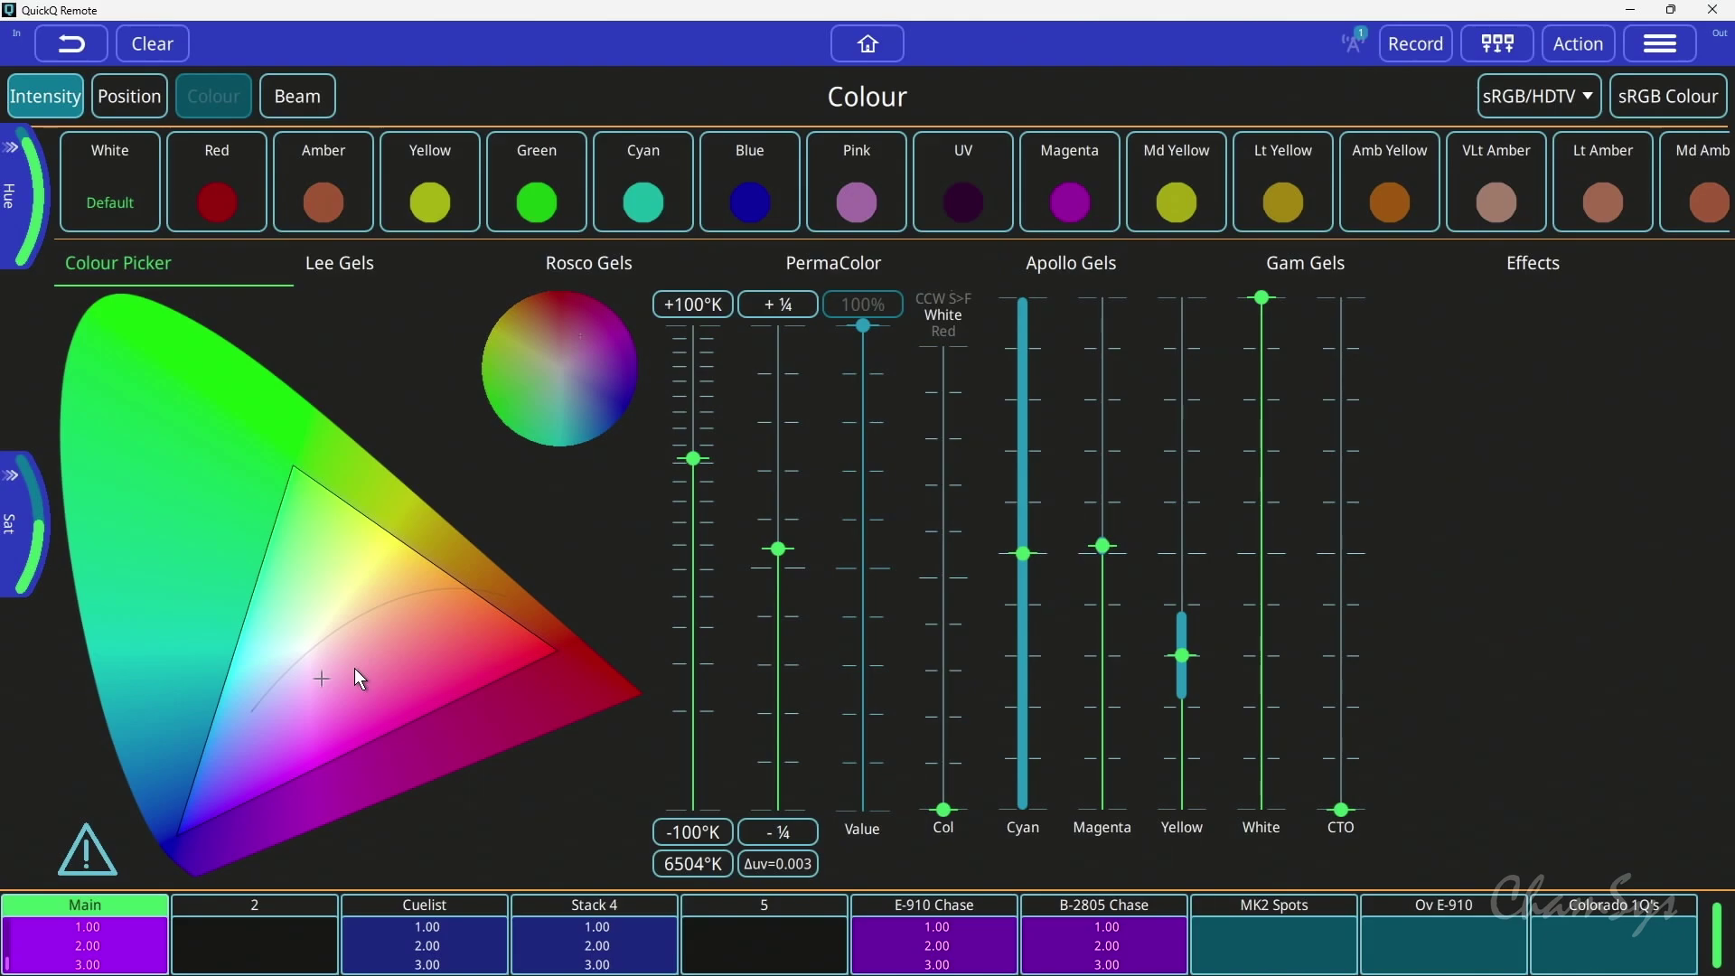
{"action": "left_click", "coordinate": [154, 488]}
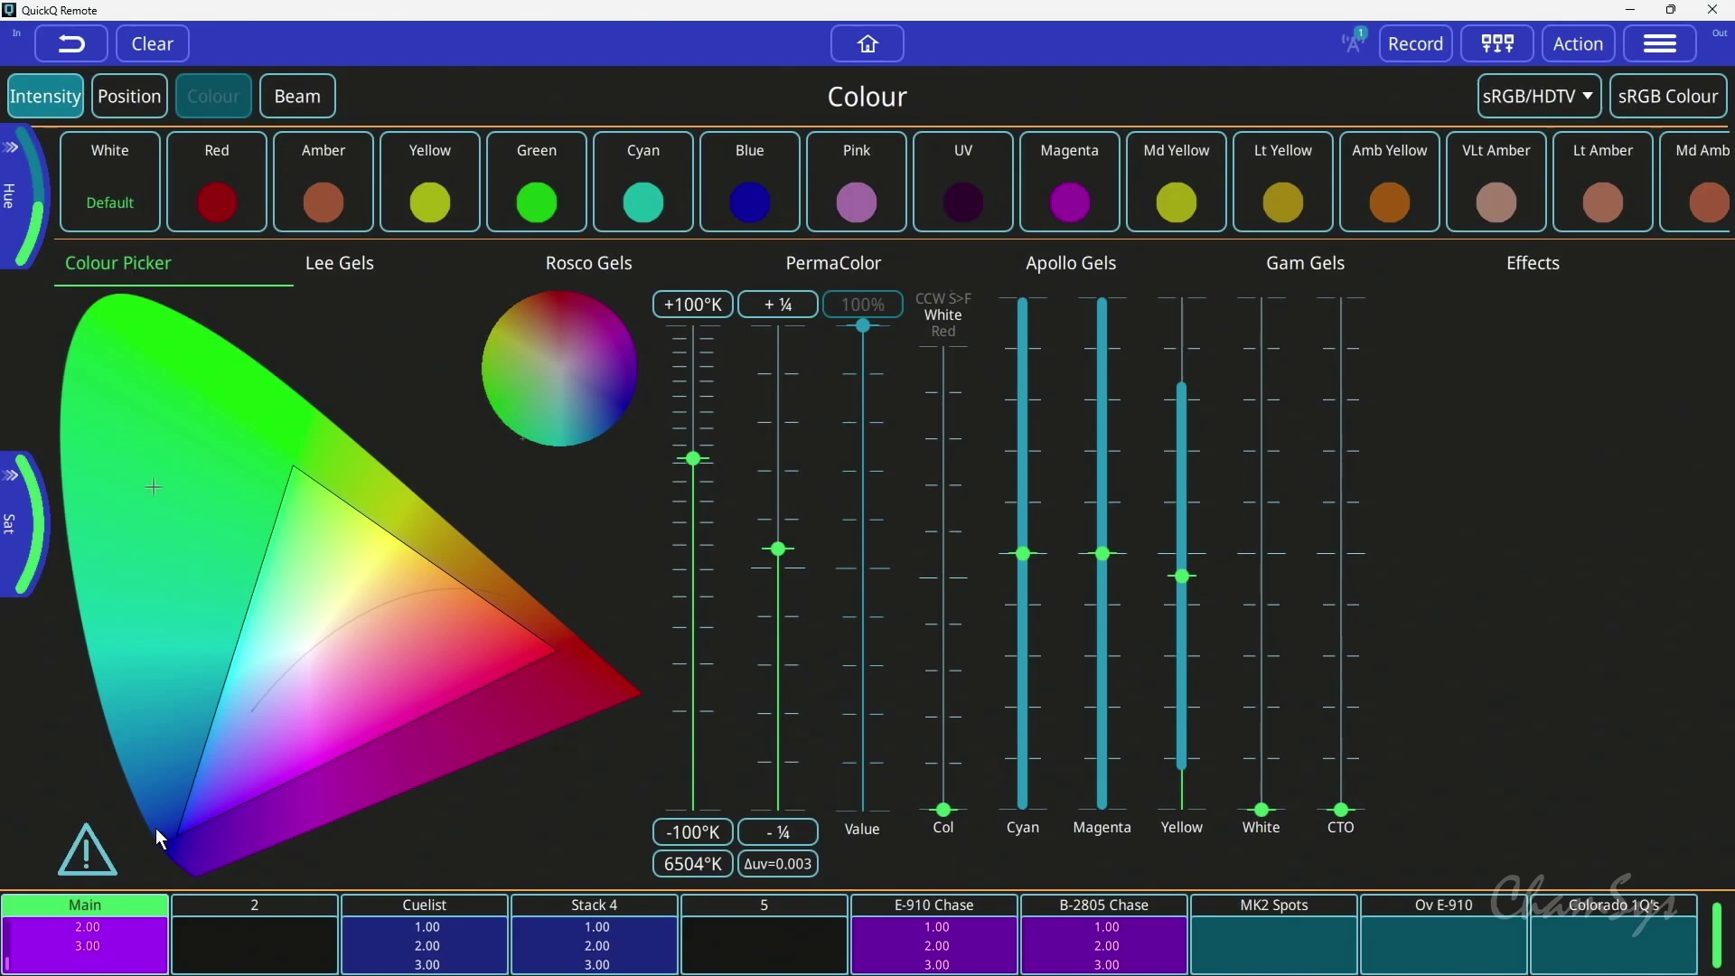
Enter the exact sRGB colour 00FF00 (Red 0, Green 255, Blue 0) and apply it
{"action": "left_click", "coordinate": [691, 866]}
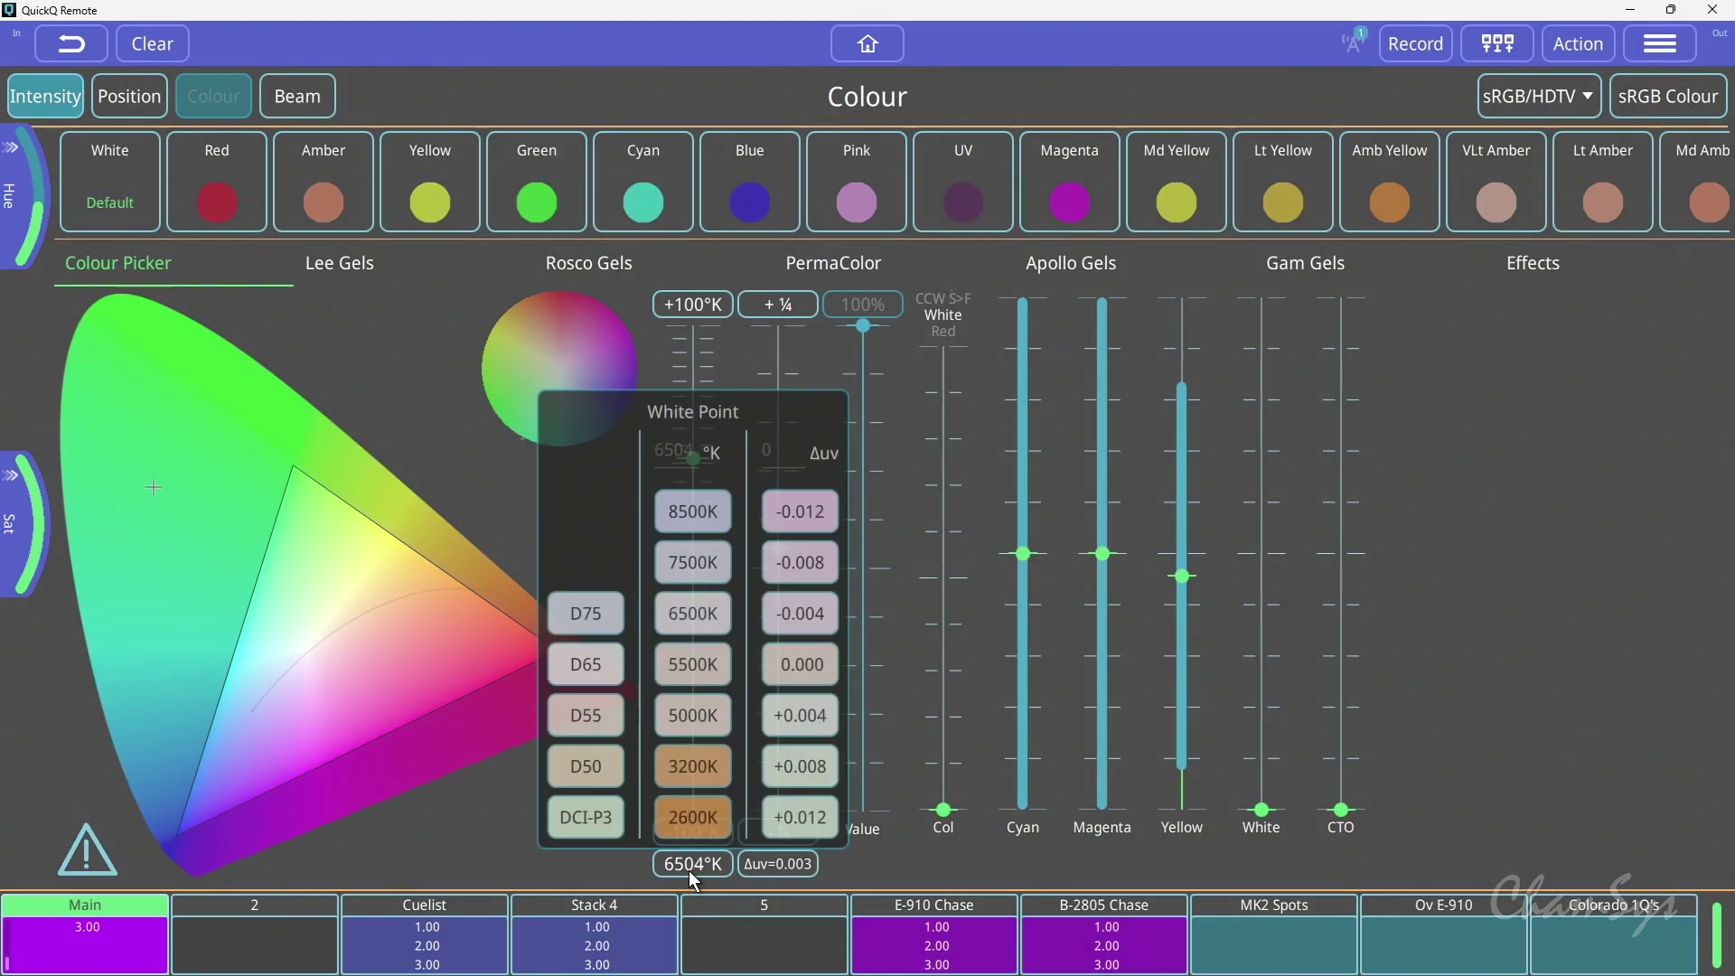
{"action": "left_click", "coordinate": [692, 749]}
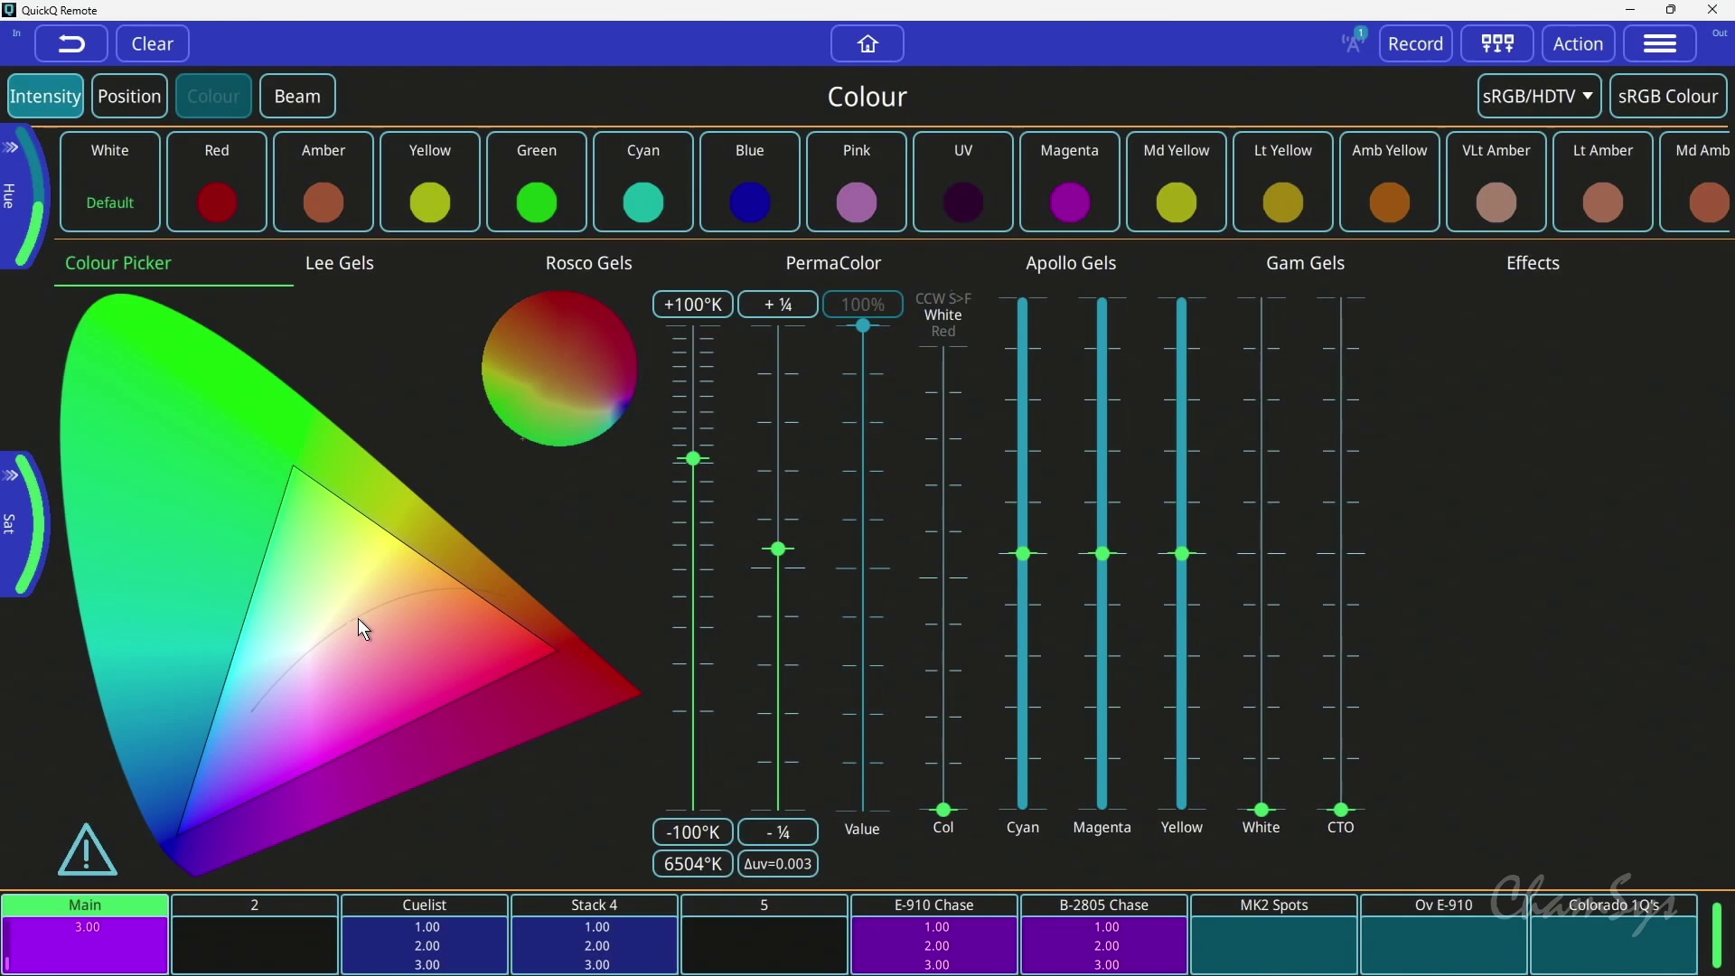
{"action": "left_click", "coordinate": [1658, 110]}
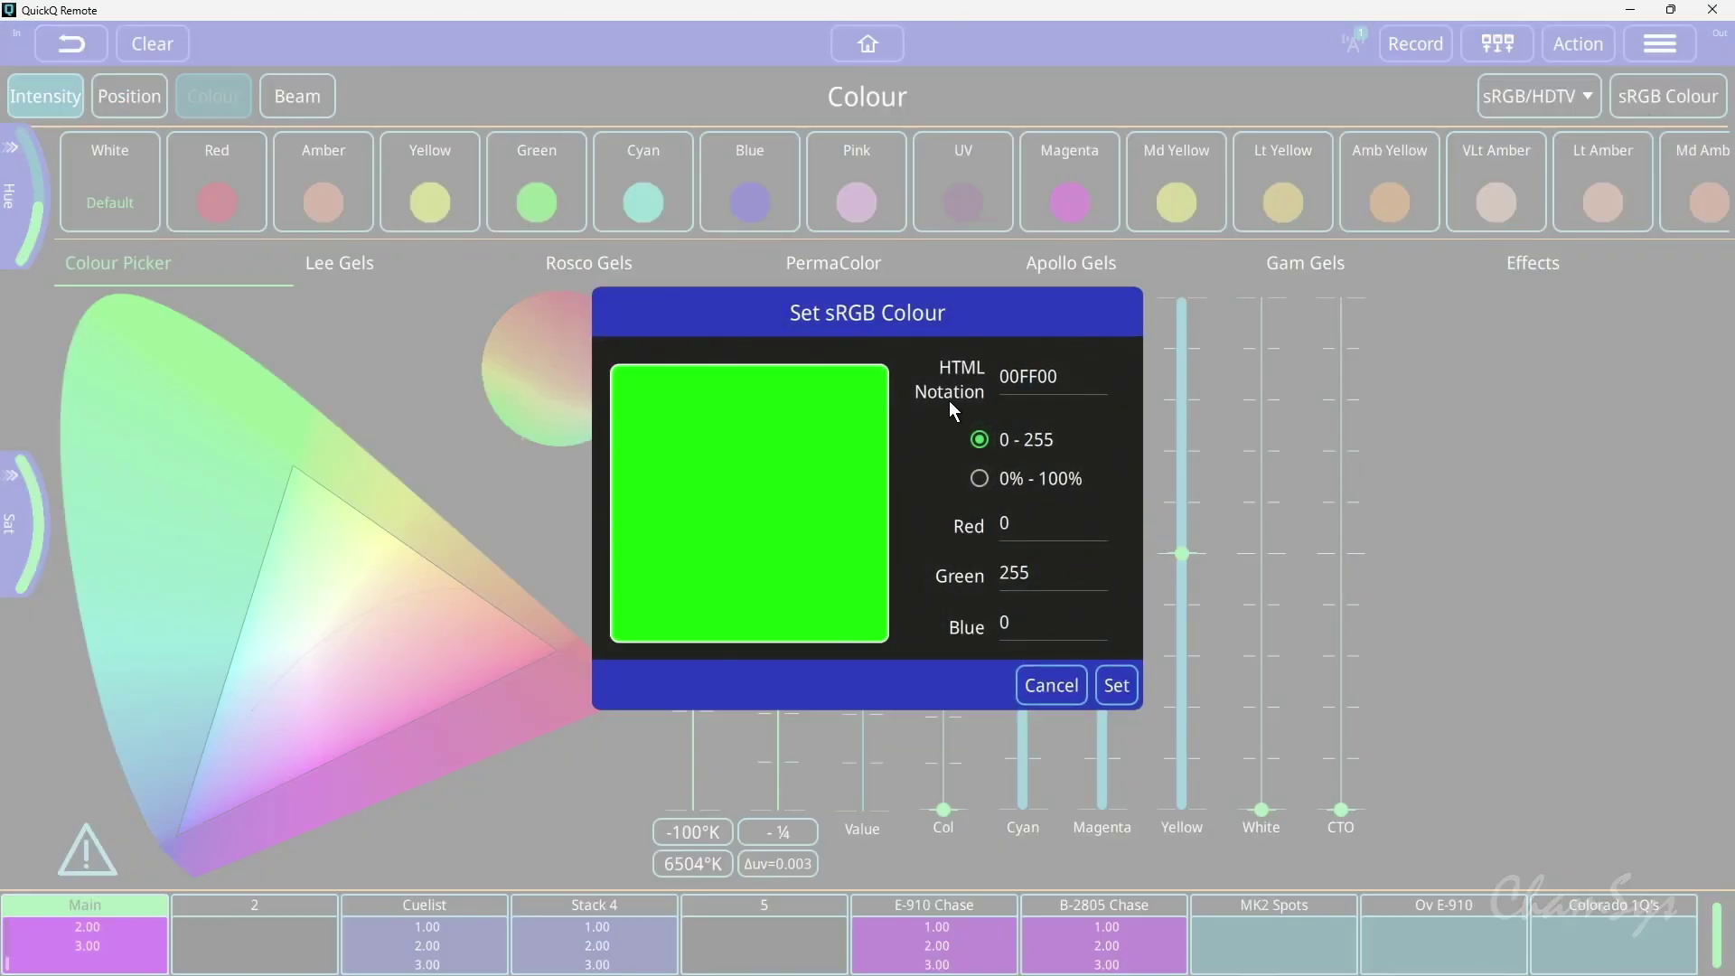
{"action": "left_click", "coordinate": [1018, 515]}
{"action": "left_click", "coordinate": [1066, 387]}
{"action": "left_click", "coordinate": [1102, 688]}
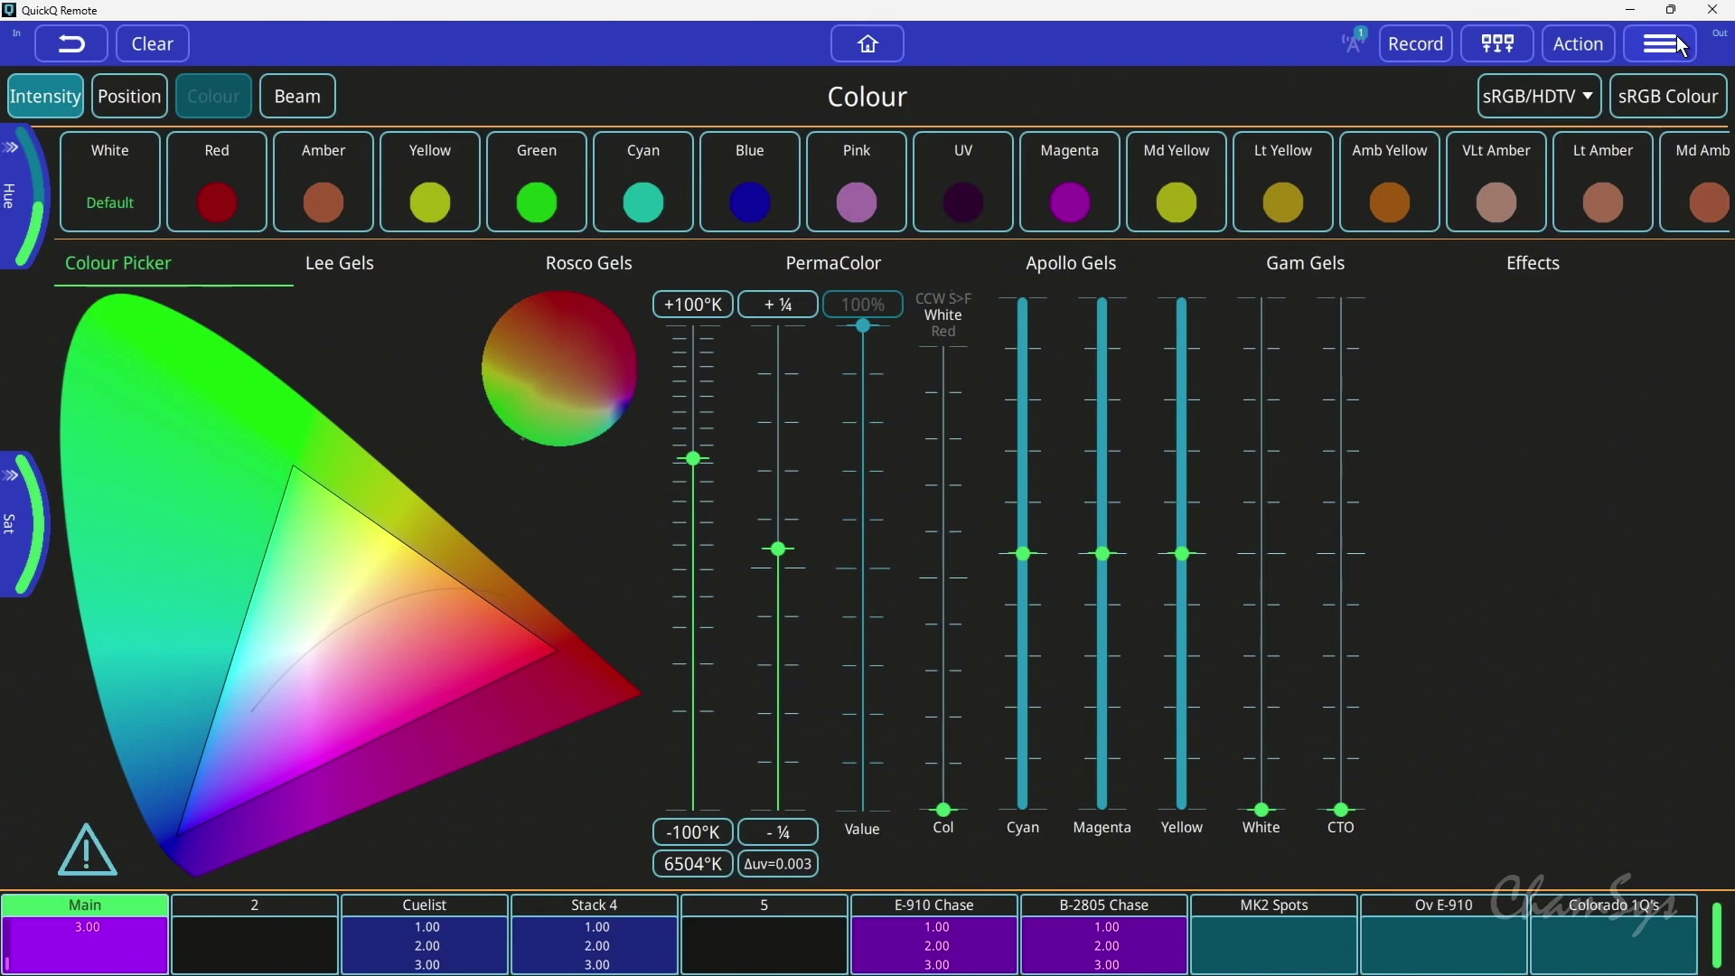
Switch the show to Studio Mode in Settings and go back to the Layout page
{"action": "left_click", "coordinate": [1677, 38]}
{"action": "left_click", "coordinate": [1599, 362]}
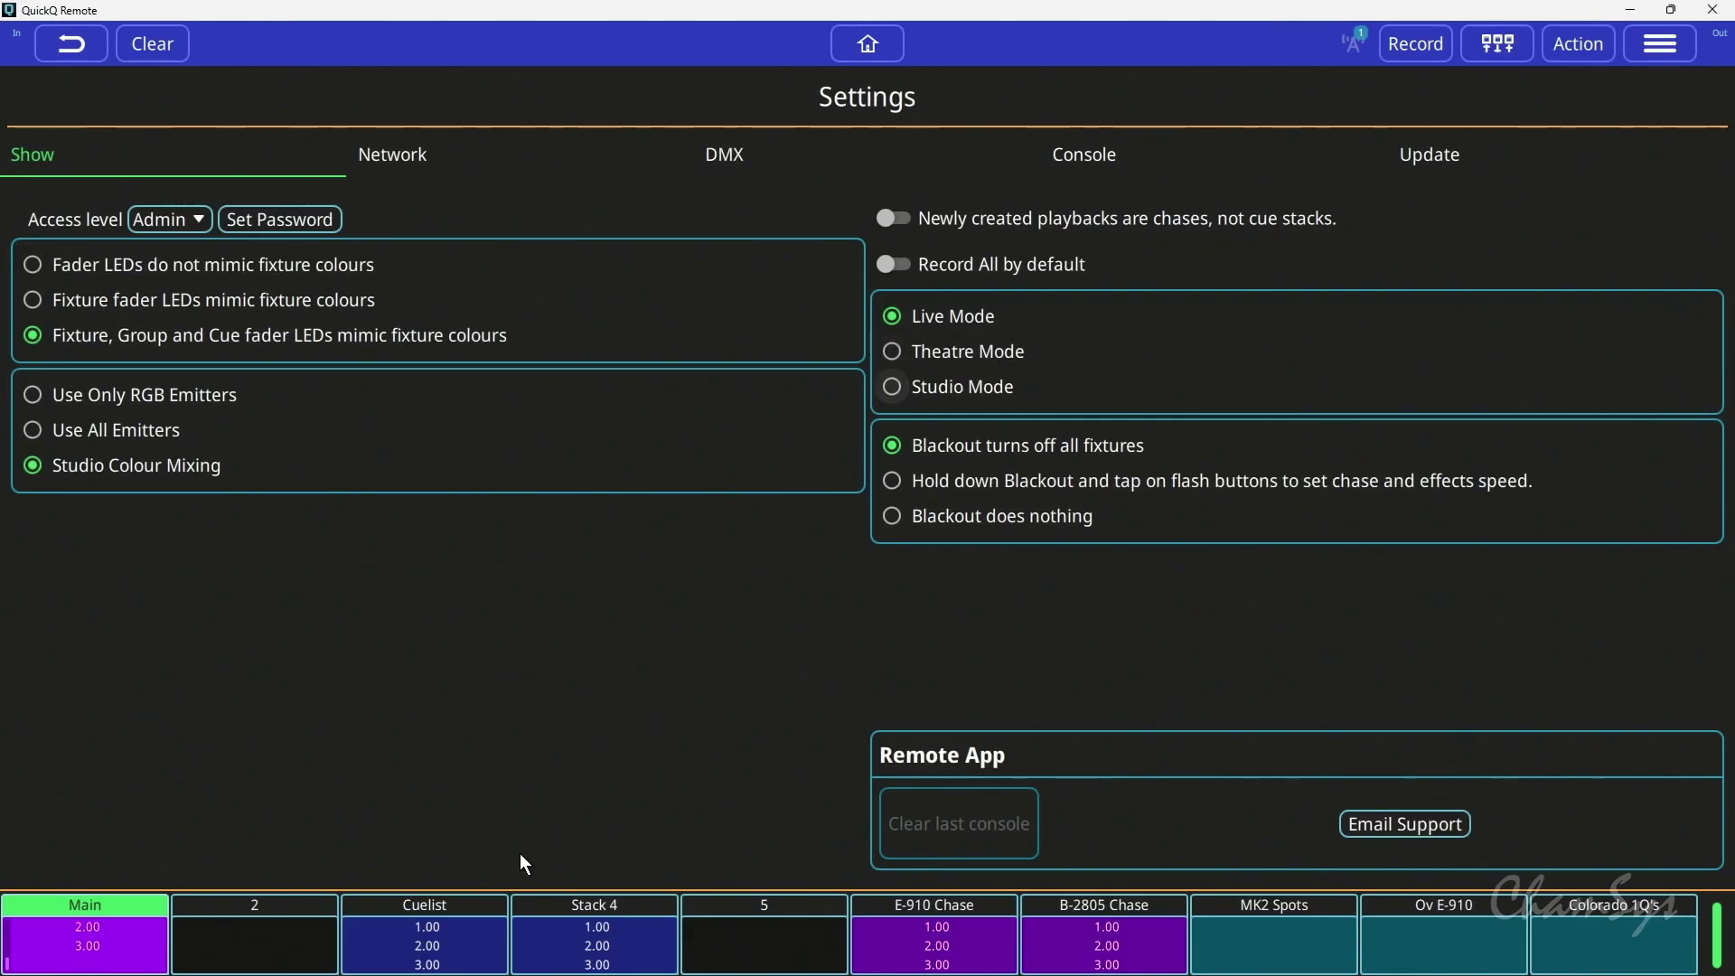
{"action": "left_click", "coordinate": [991, 389]}
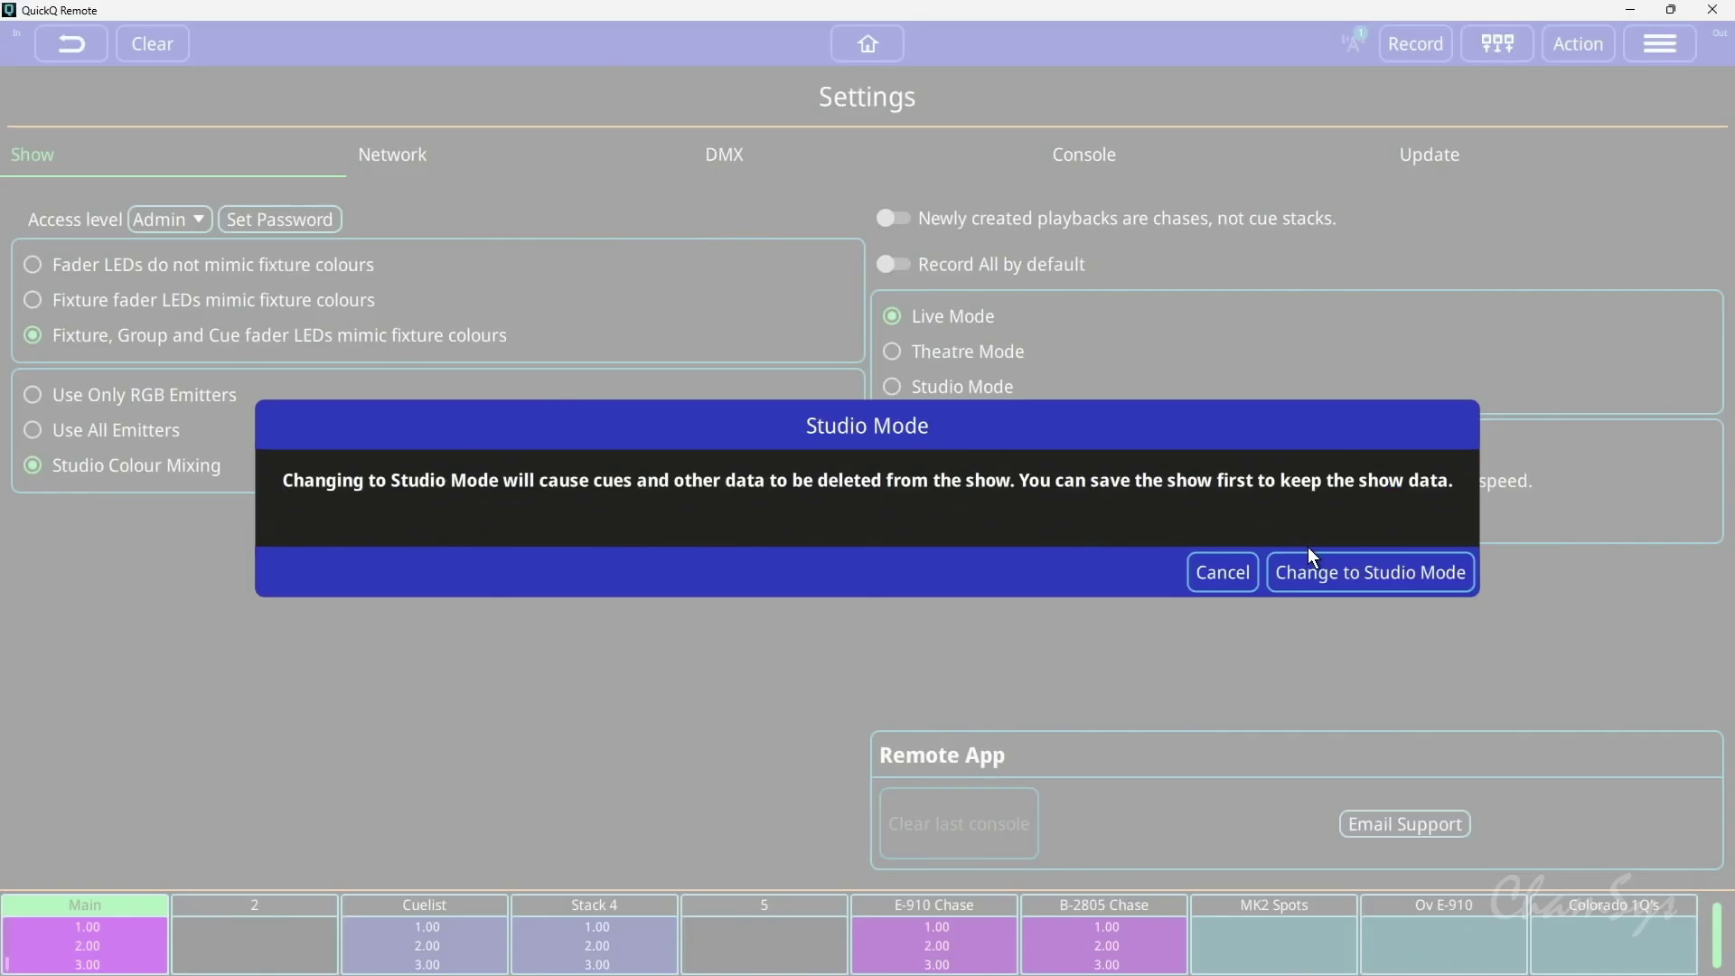
{"action": "left_click", "coordinate": [1338, 573]}
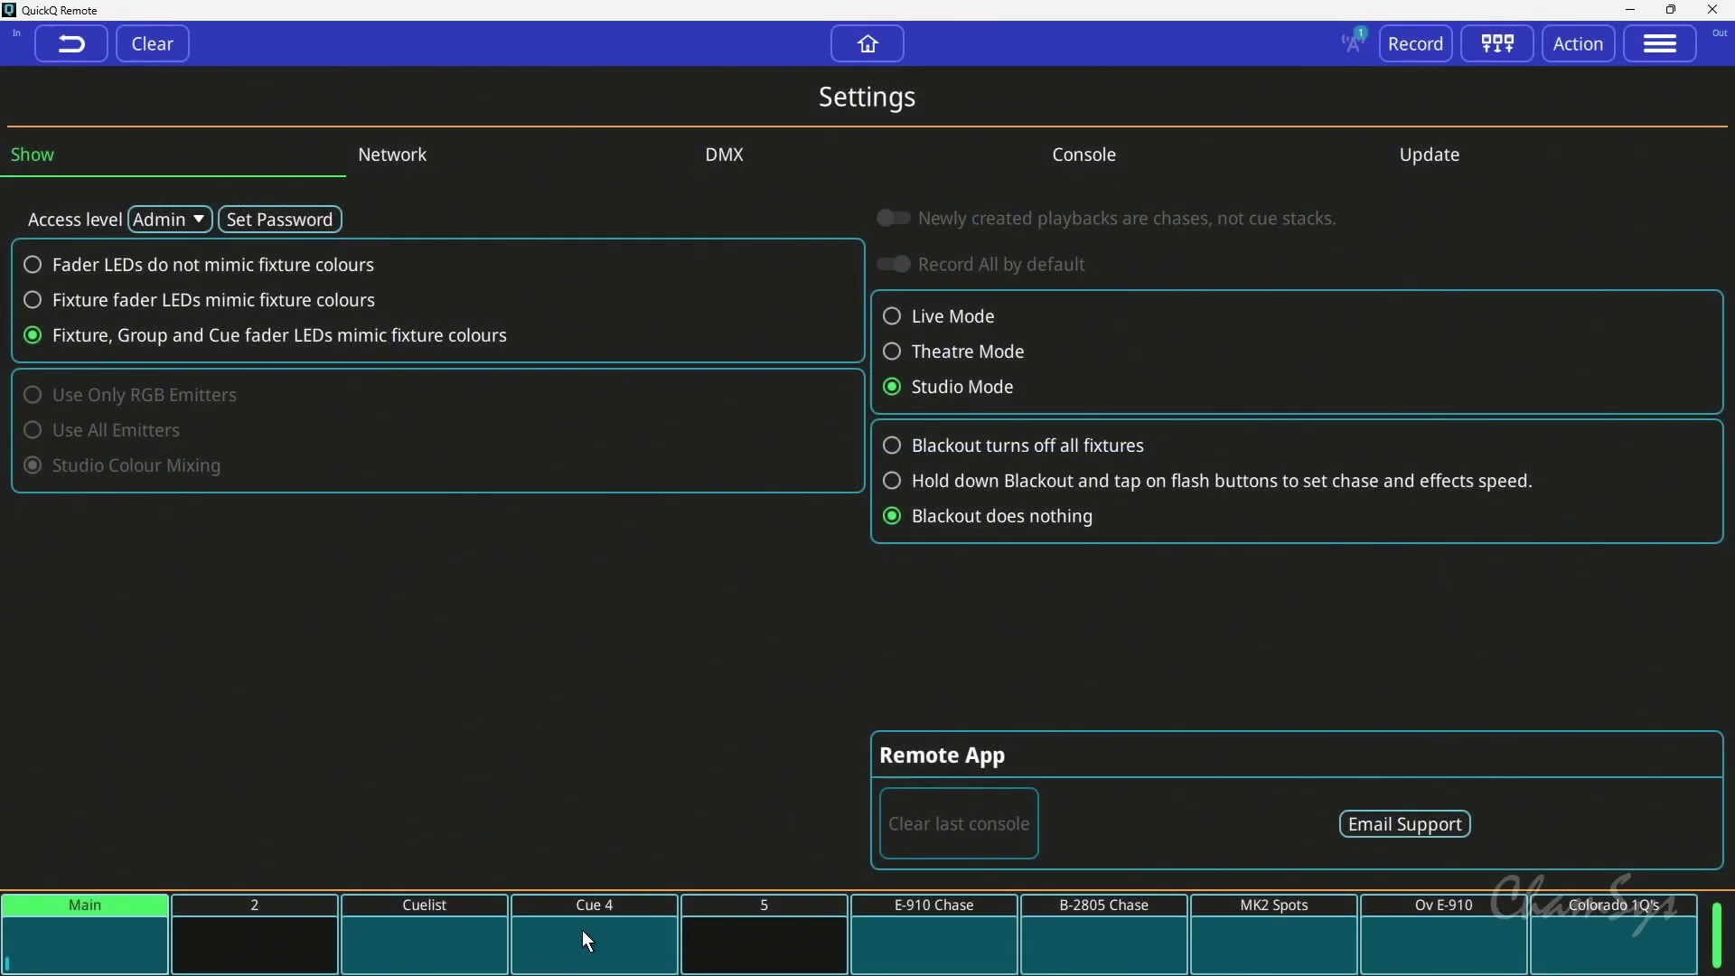
{"action": "left_click", "coordinate": [864, 54]}
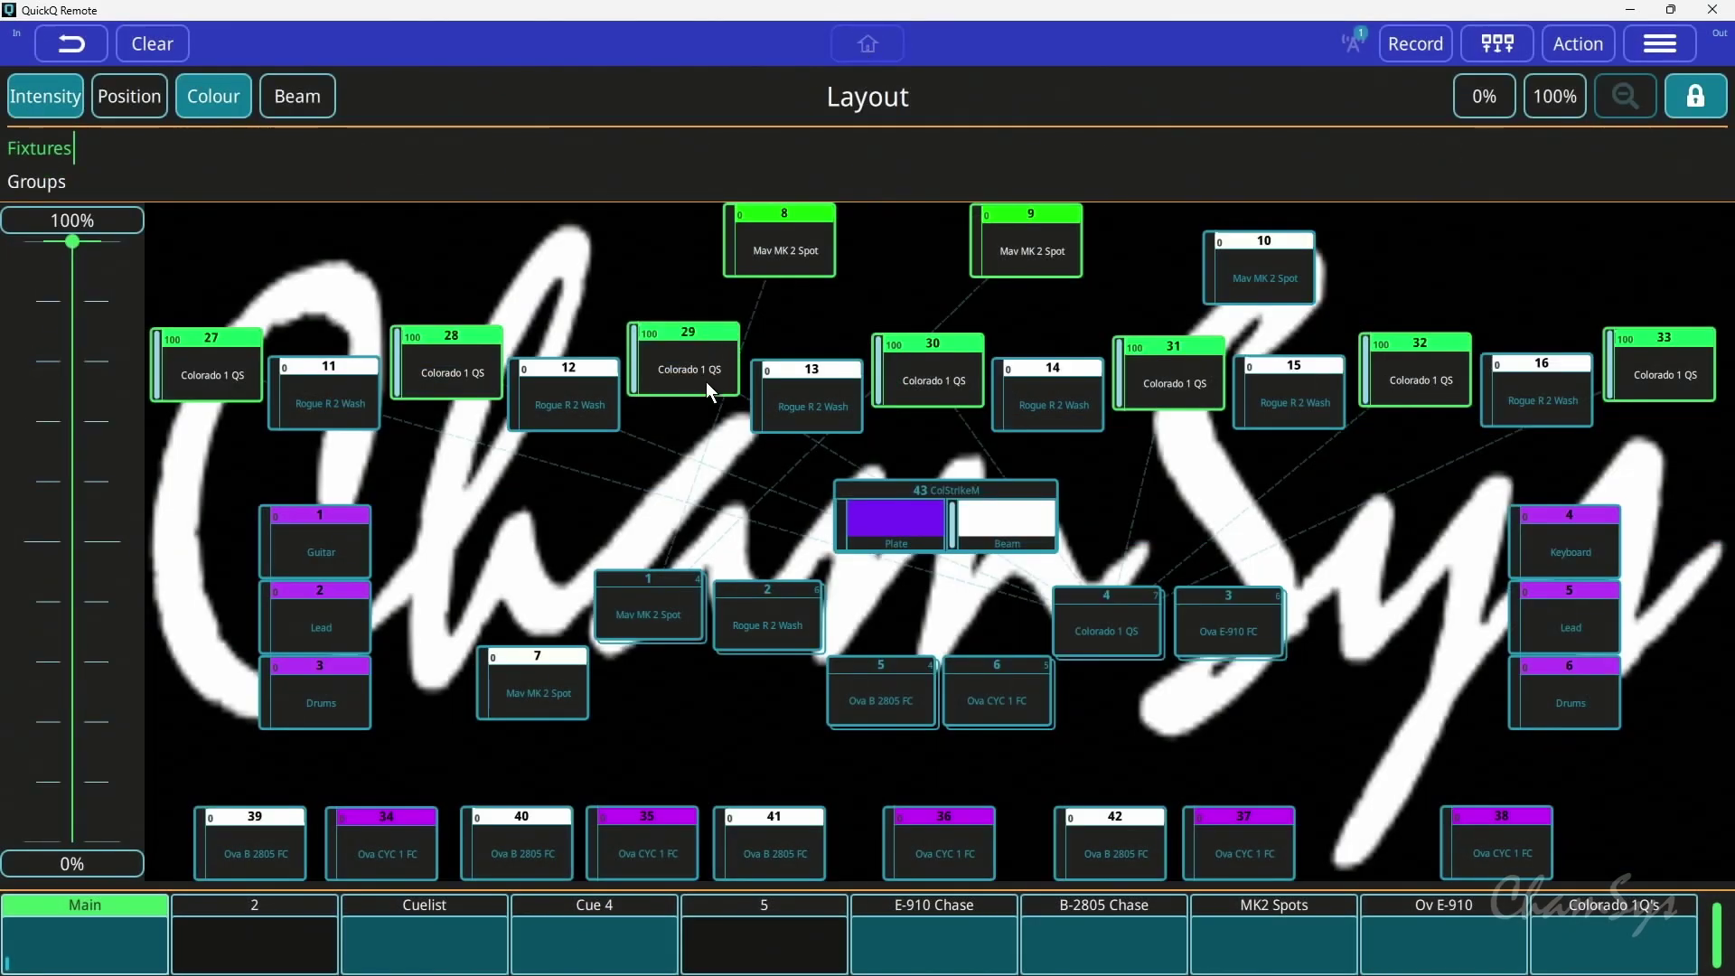
Drag the left master intensity fader down to about 58%
{"action": "left_click_drag", "start_coordinate": [72, 243], "coordinate": [84, 380]}
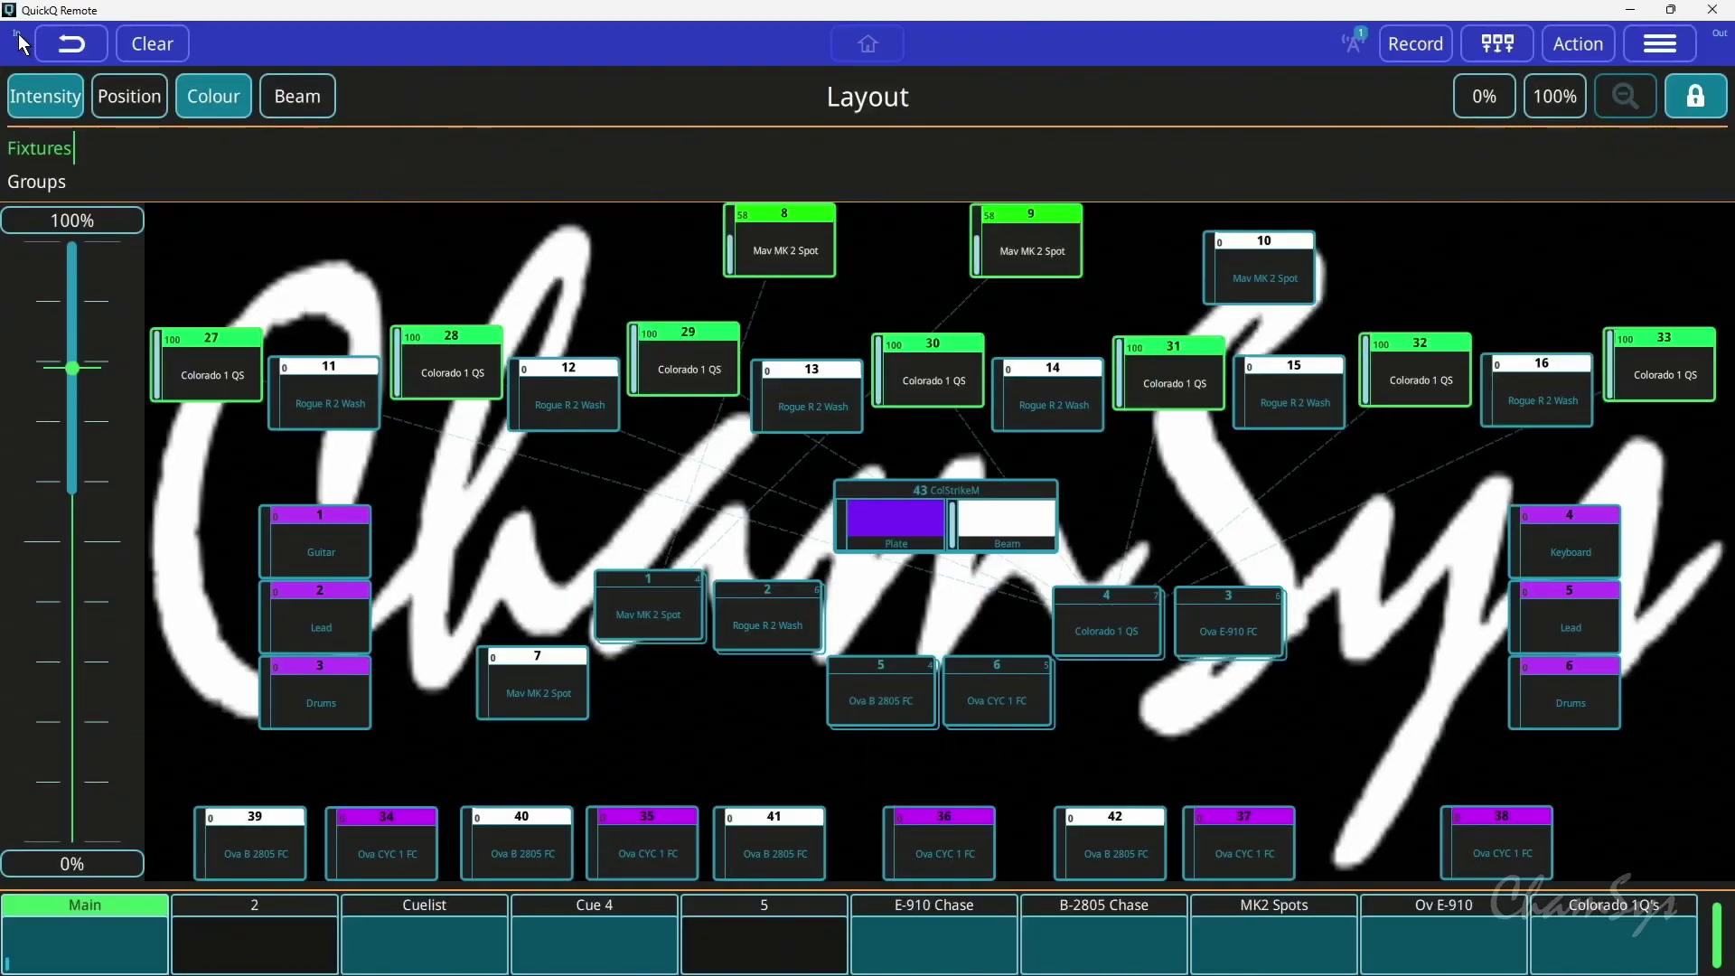
Show the audio input panel with left/right levels, beat waveform and BPM reading
{"action": "left_click", "coordinate": [15, 40]}
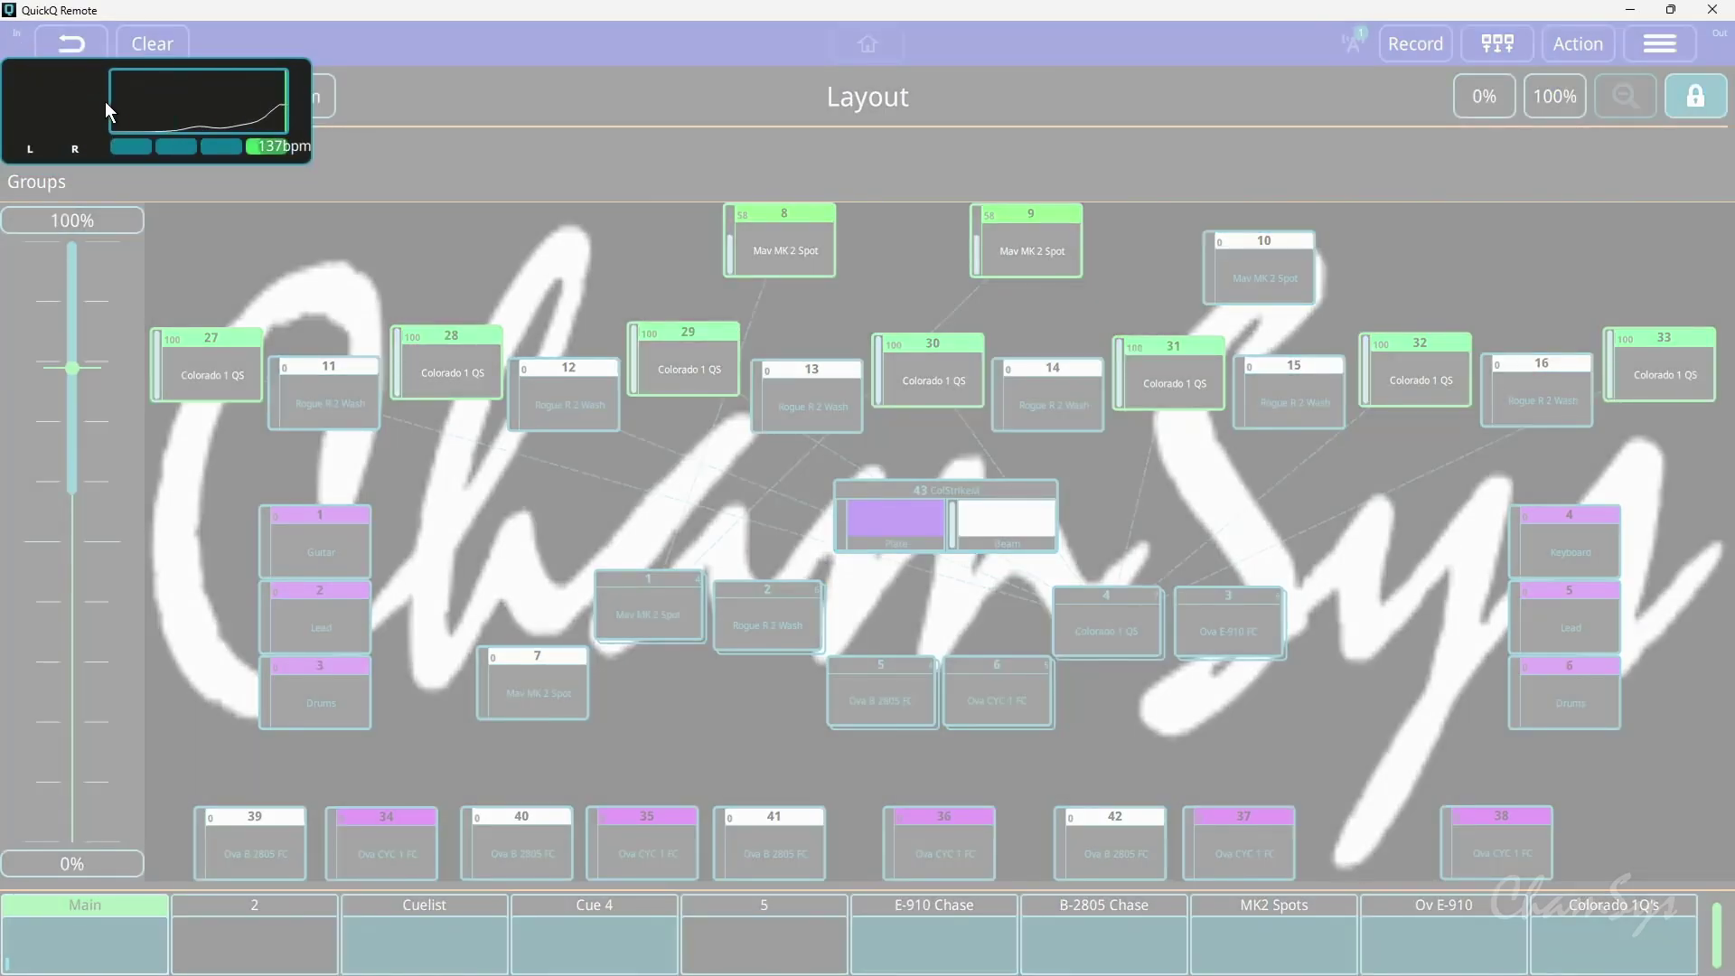